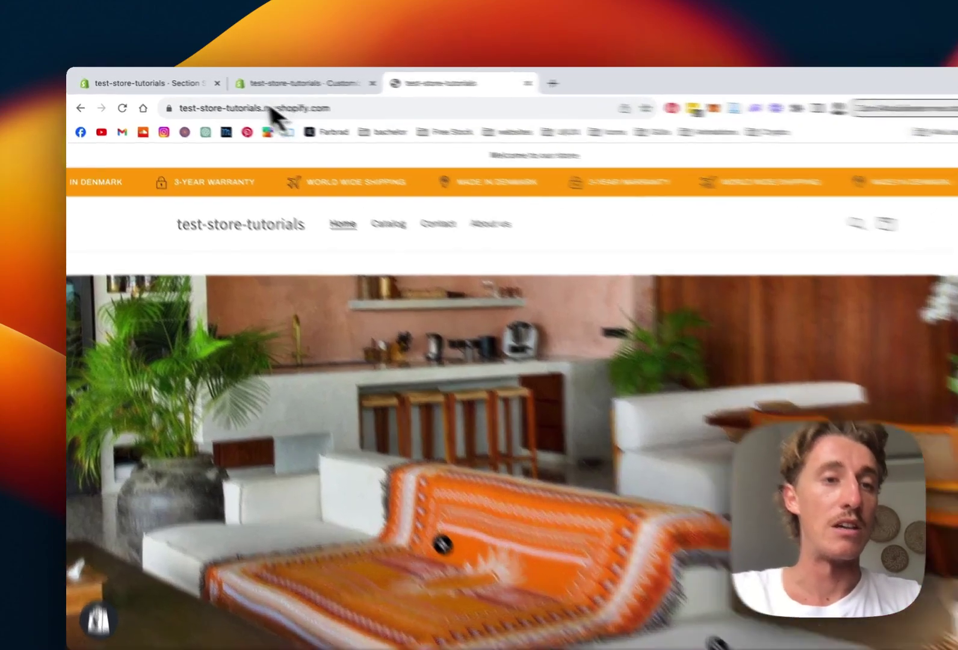
- Return to the Section Store admin and show its My sections page
left_click(157, 83)
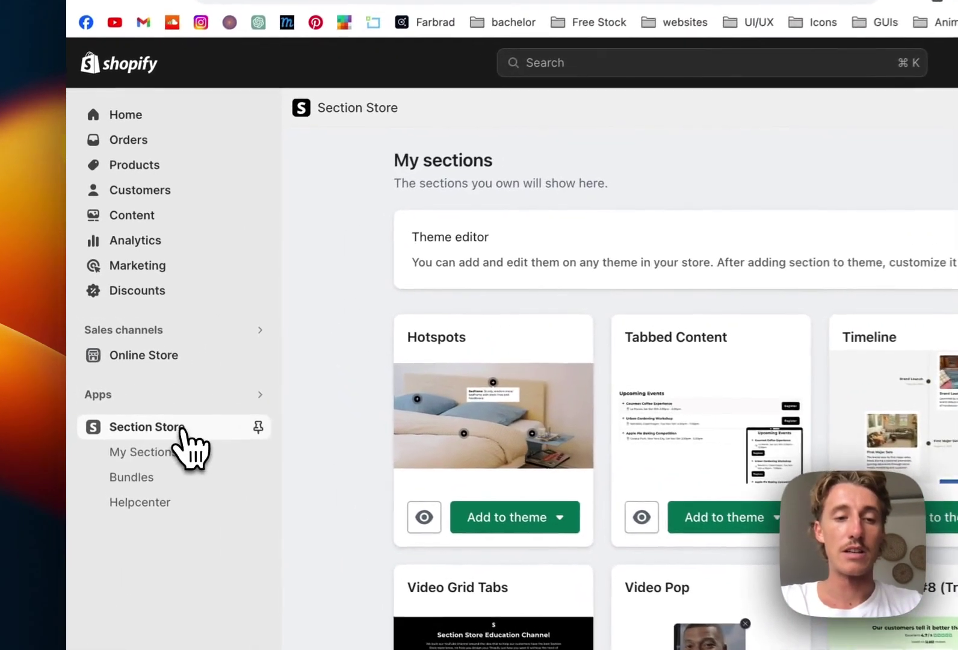
- Browse the Section Store catalogue carousels, paging through the newest section releases
left_click(162, 410)
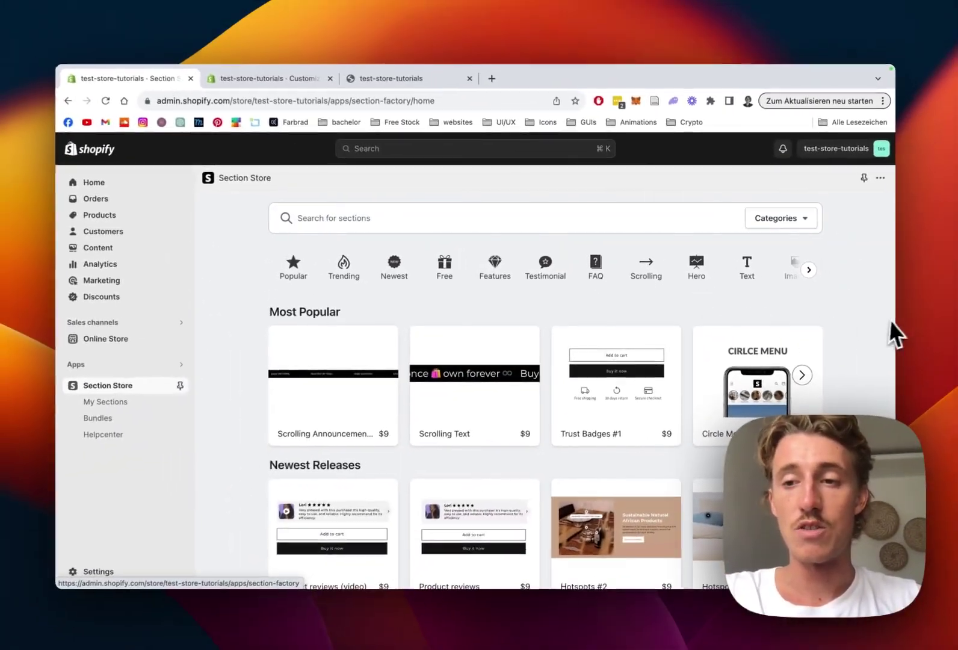
scroll(878, 284, "down", 1)
scroll(873, 283, "up", 1)
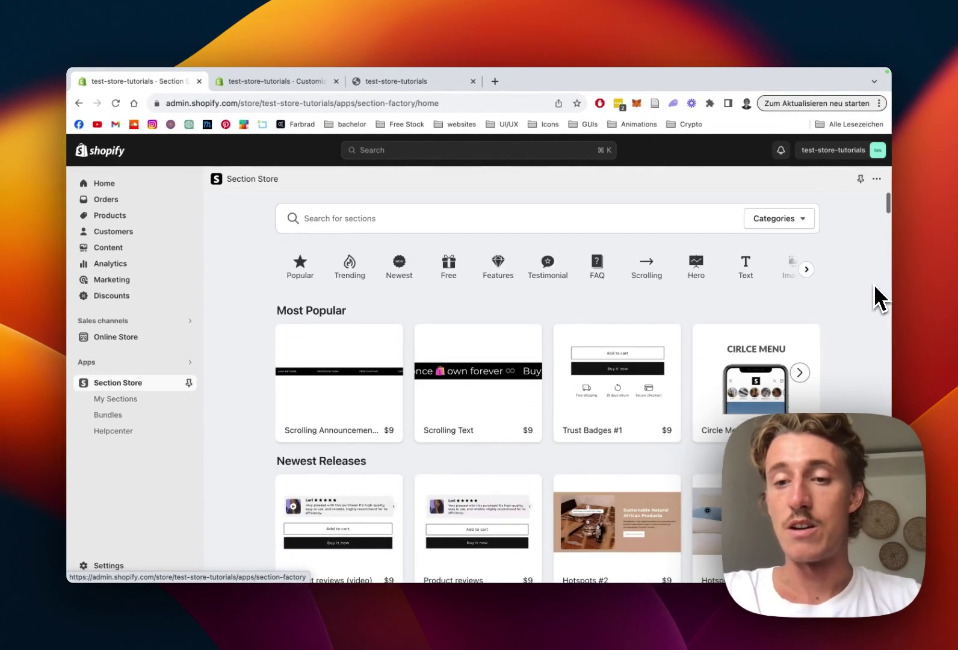
scroll(880, 298, "down", 1)
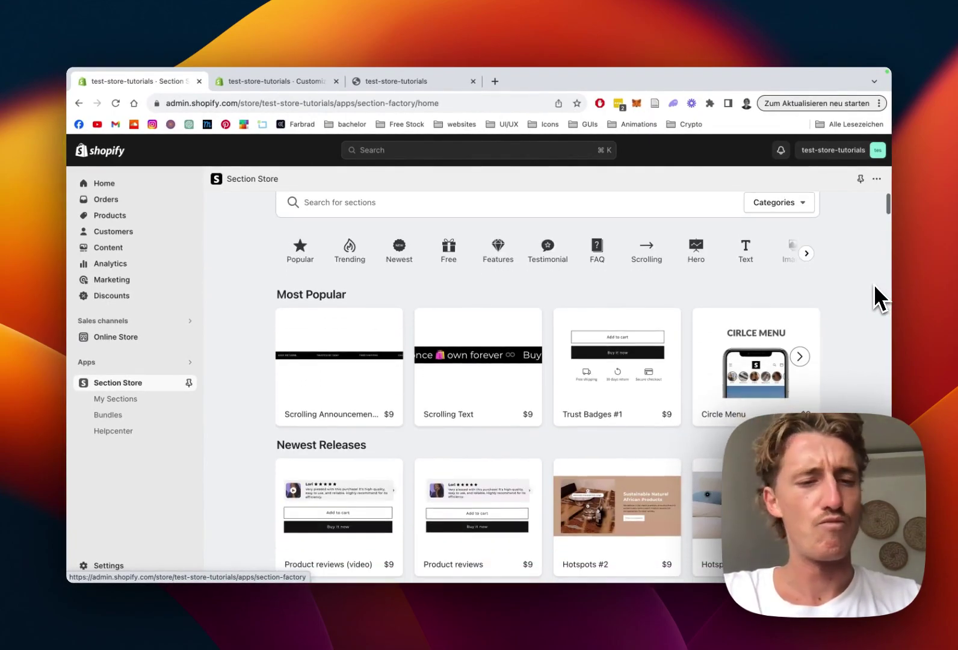
scroll(879, 298, "down", 4)
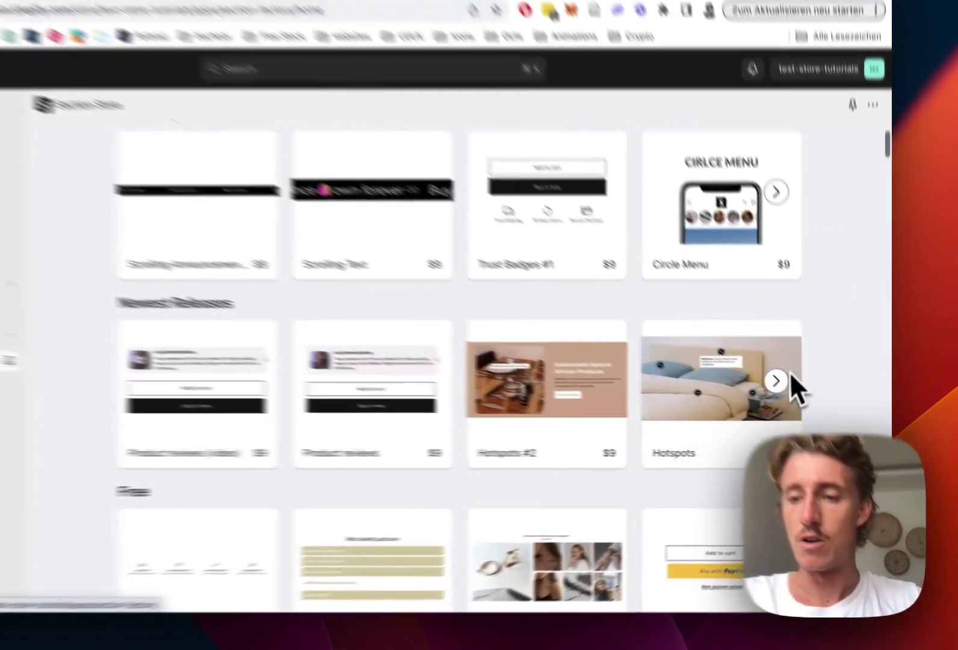
left_click(800, 399)
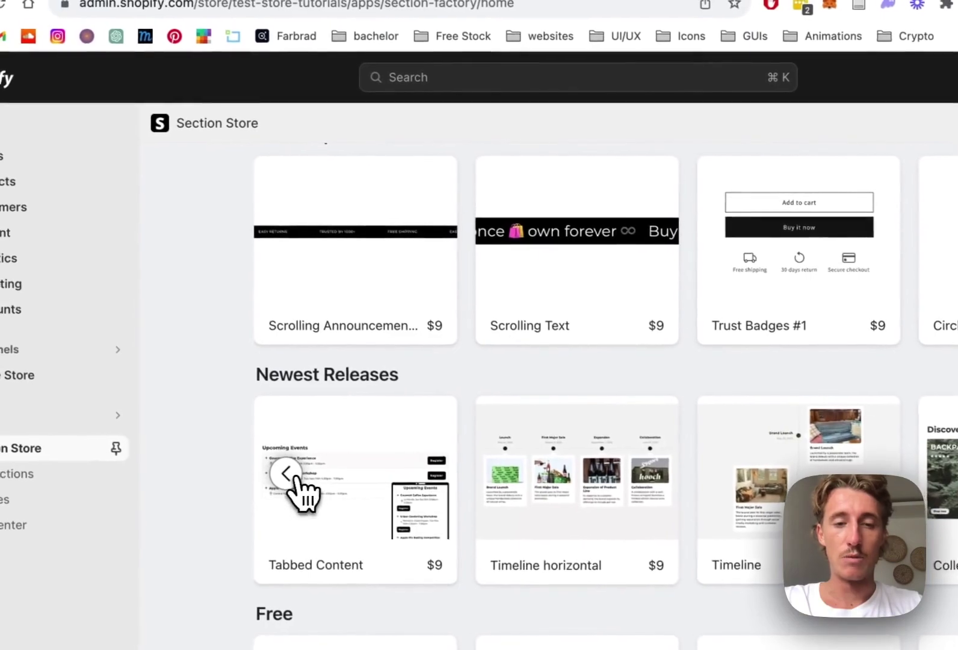
left_click(267, 485)
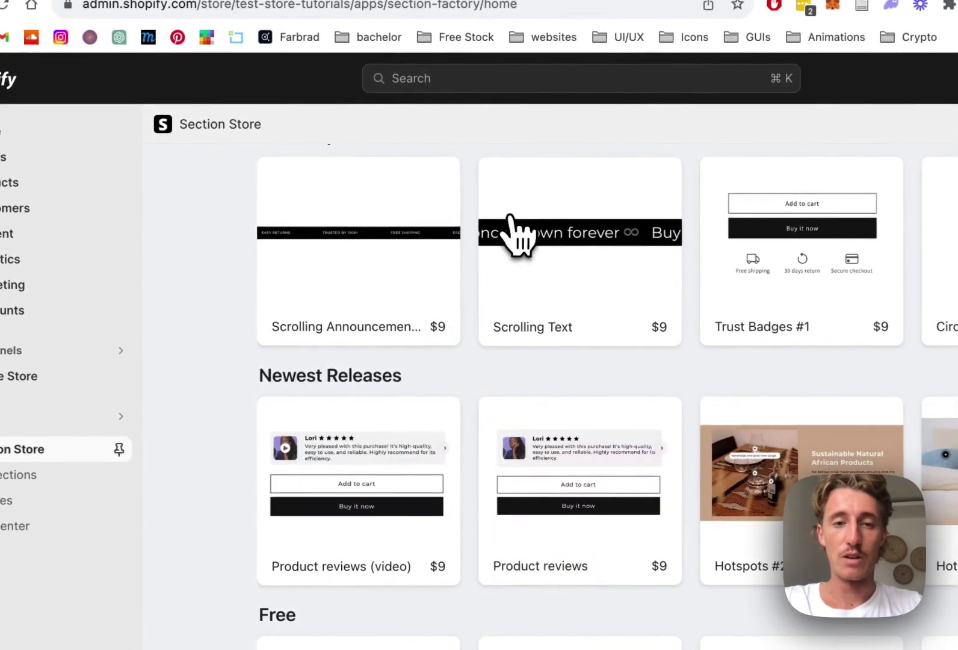
scroll(513, 225, "up", 3)
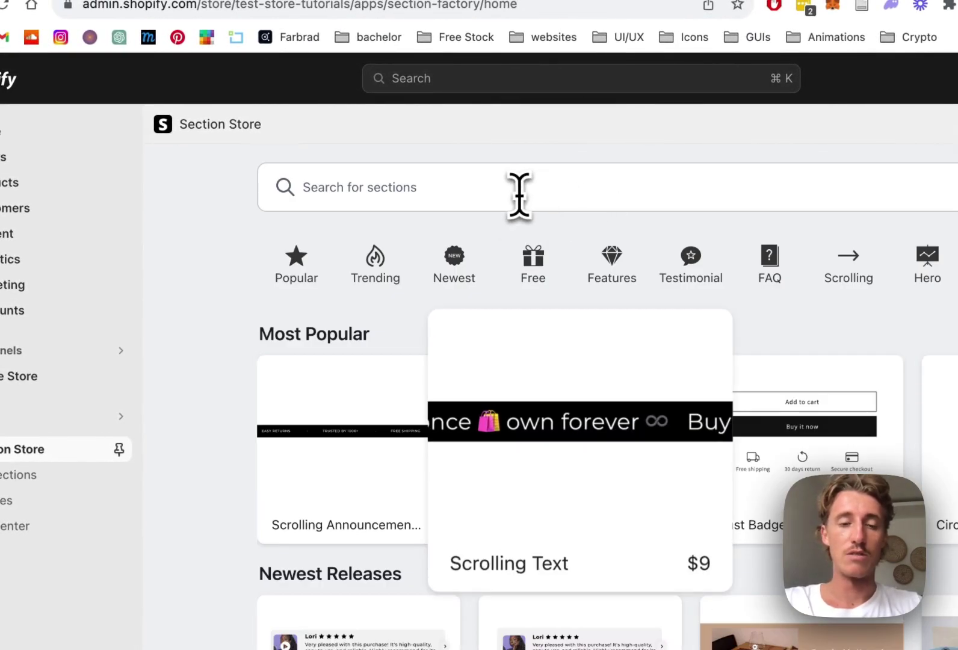
- Check the Scrolling Text section's details, then search the catalogue for 'scro'
left_click(488, 190)
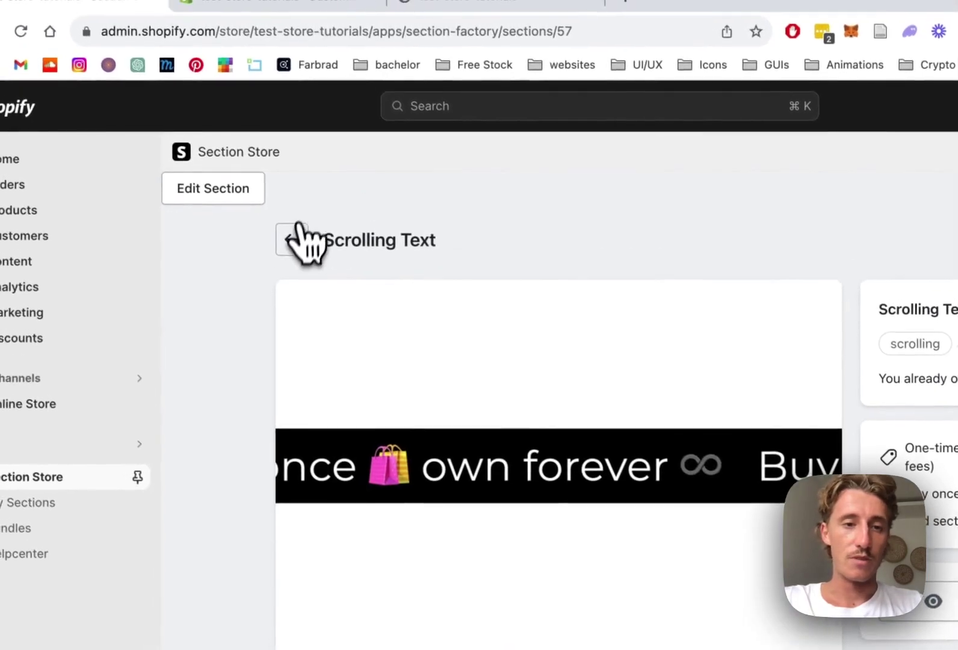
left_click(273, 212)
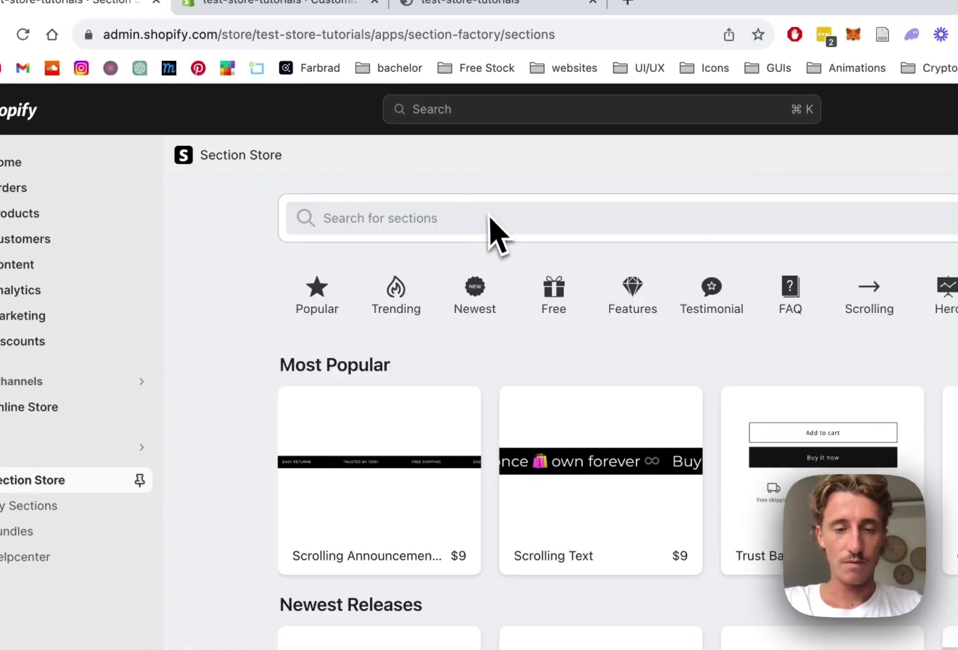
left_click(472, 219)
type("scro")
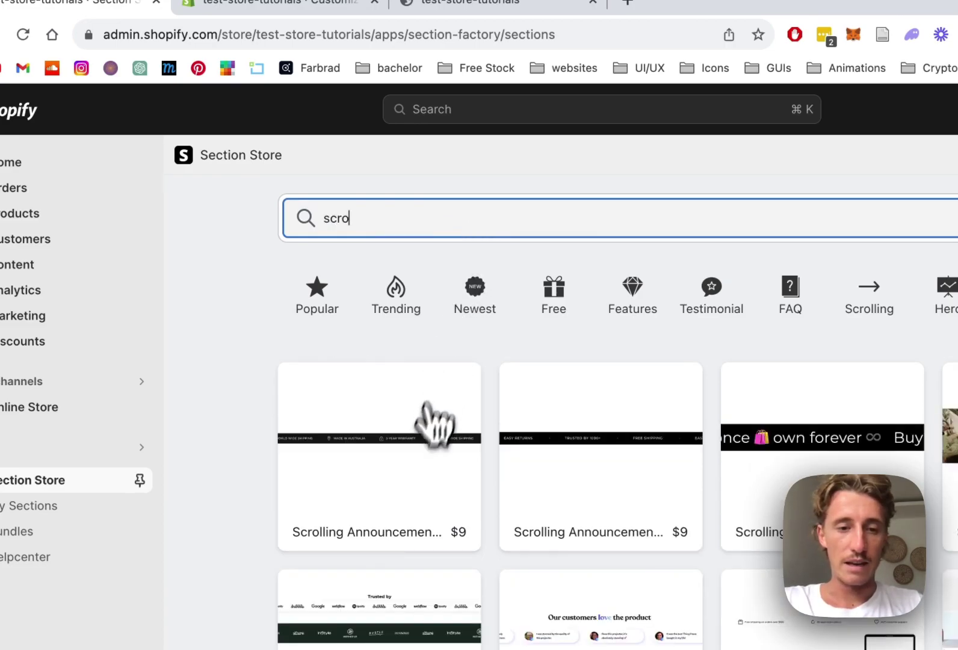
- View Scrolling Announcement Bar #2's details, its second preview and its description
left_click(409, 458)
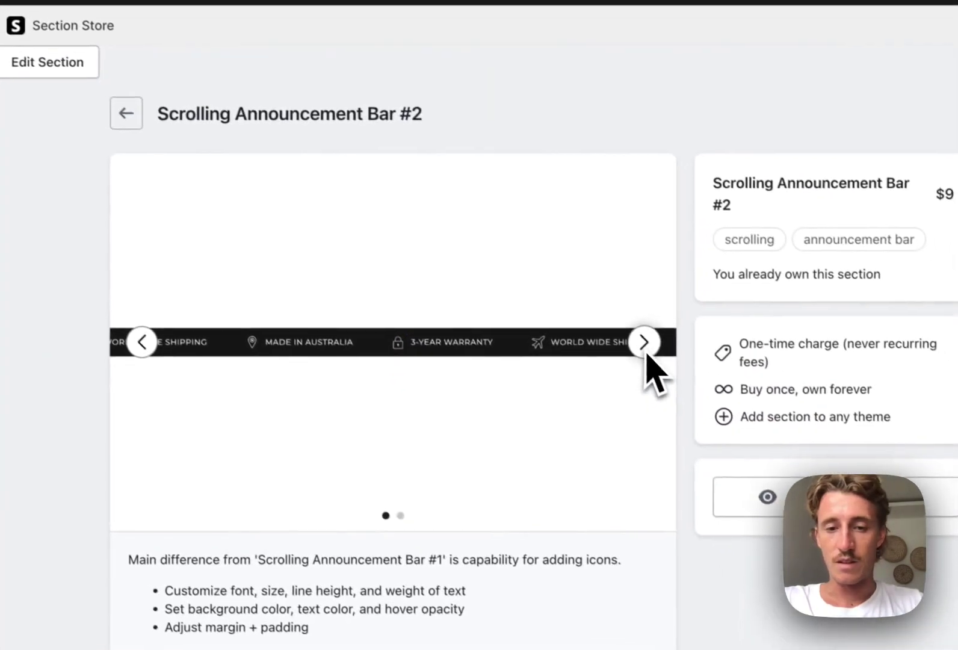
left_click(644, 342)
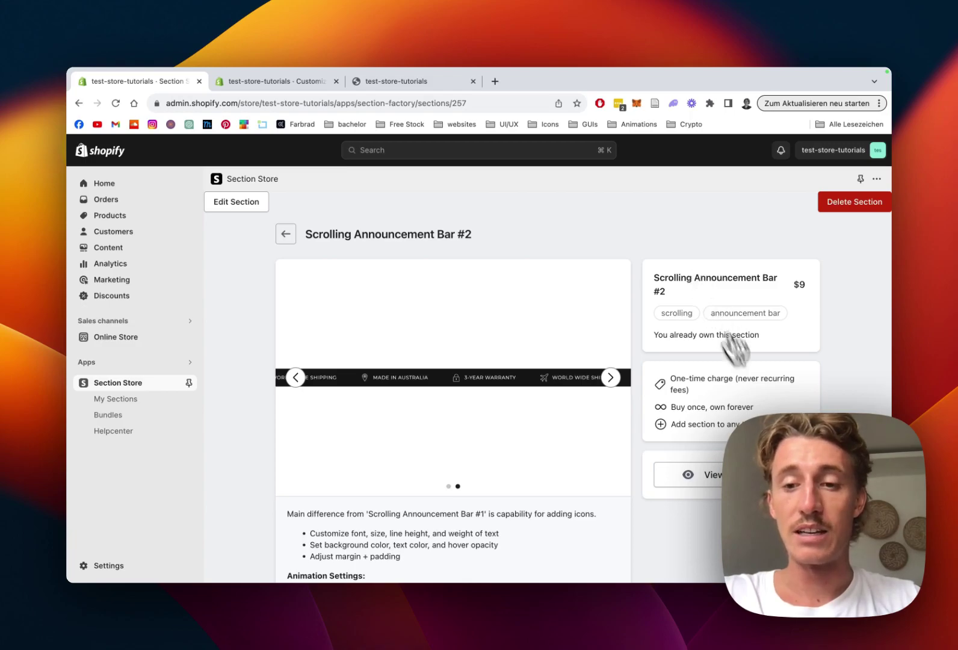
scroll(715, 307, "down", 1)
scroll(732, 326, "up", 1)
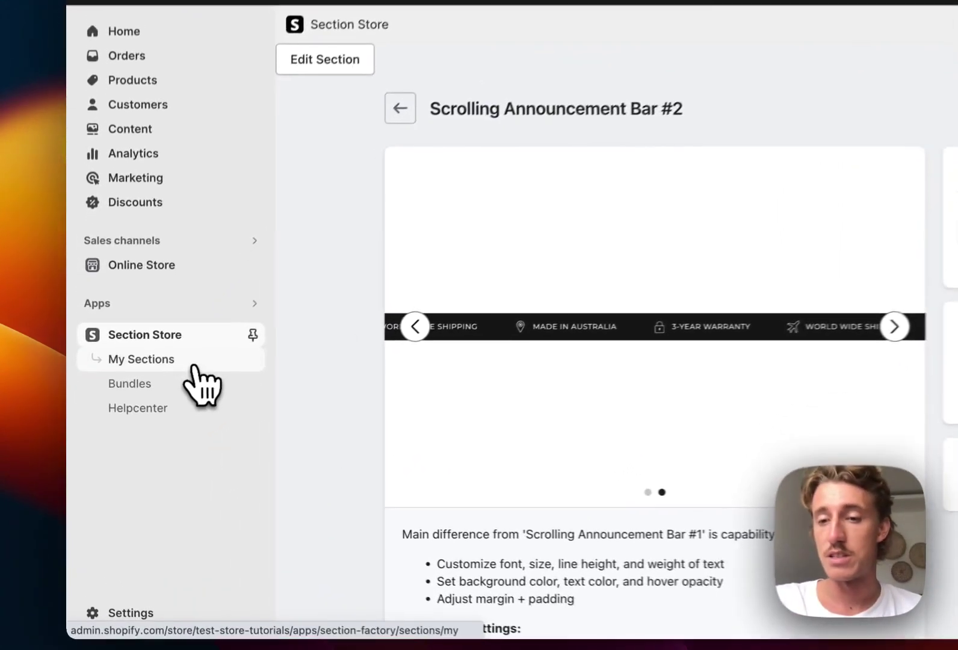
- Add the owned Scrolling Announcement section to the Dawn (Live) theme and choose it for customising
left_click(114, 399)
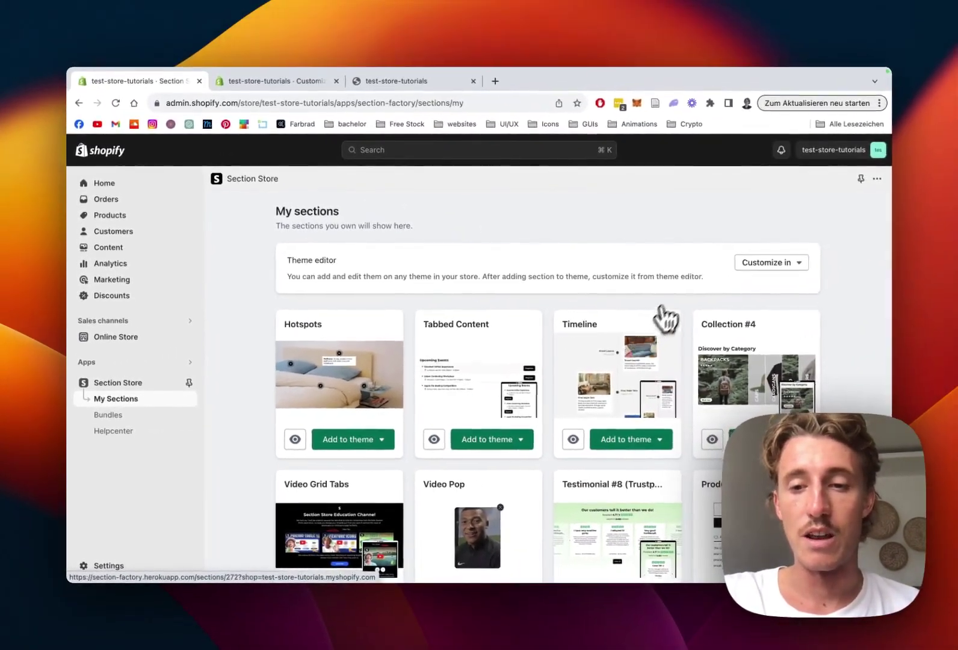
scroll(664, 318, "down", 3)
scroll(680, 304, "down", 3)
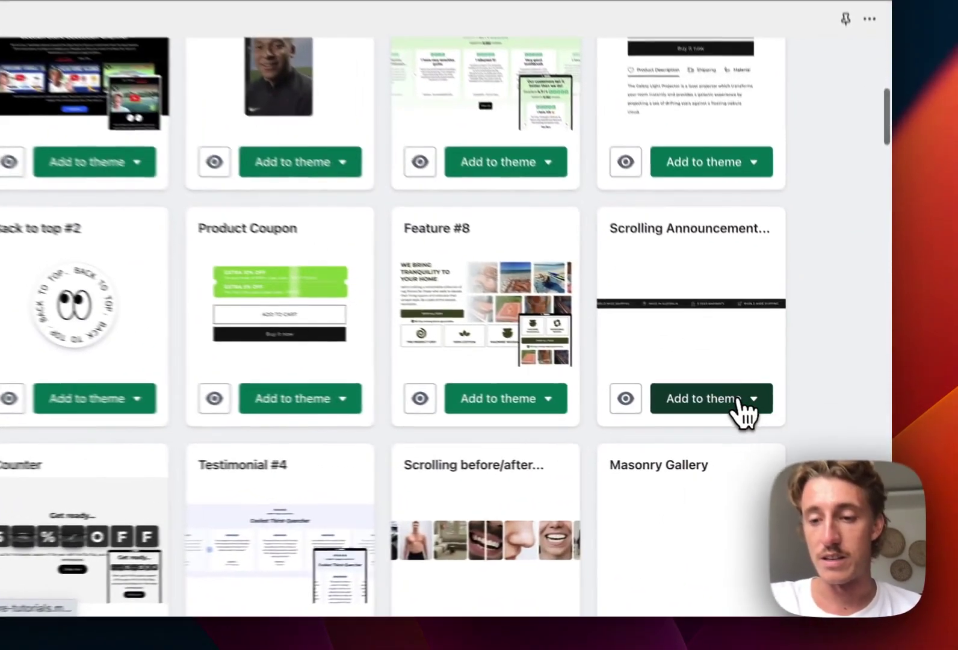
left_click(744, 404)
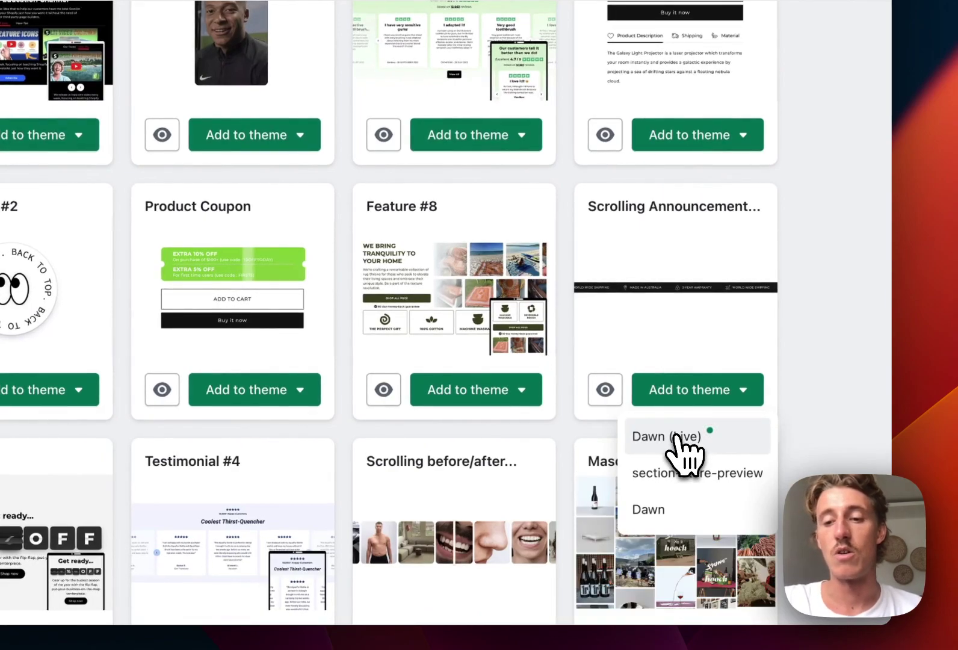
left_click(680, 438)
scroll(867, 317, "up", 10)
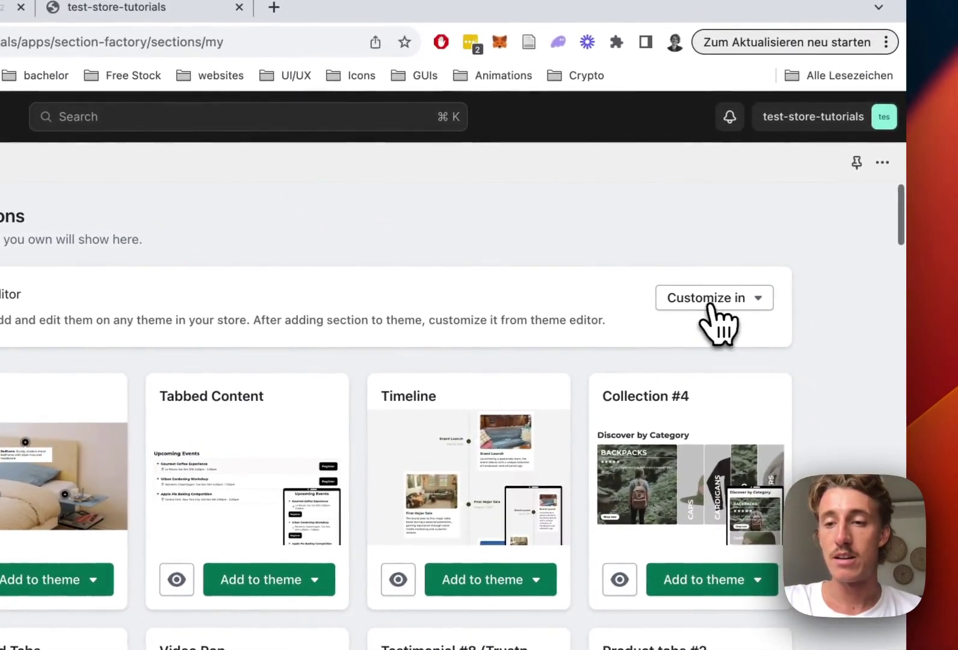
left_click(932, 257)
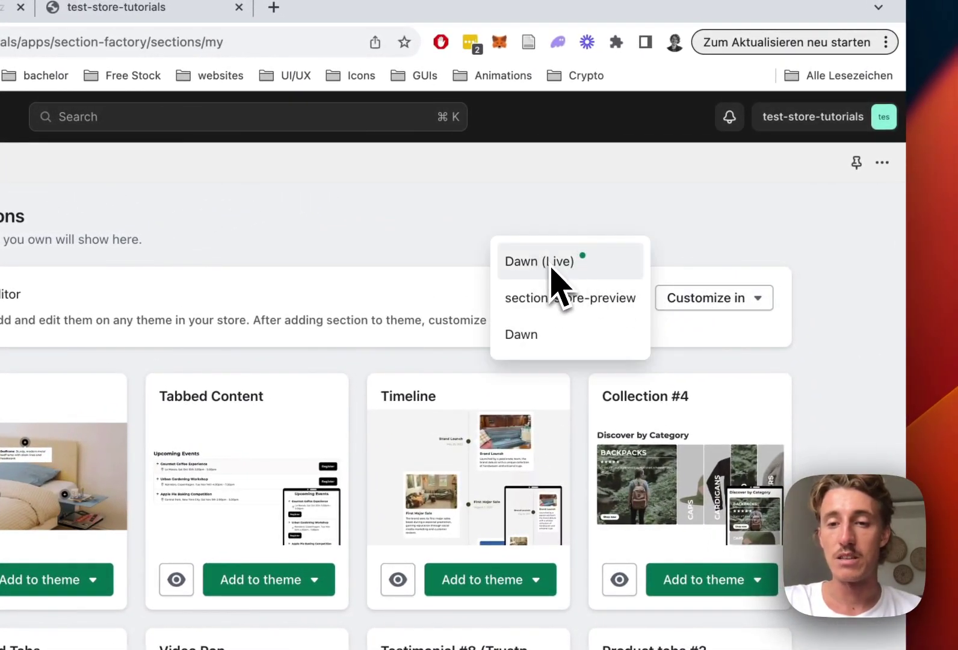
- Open the live Dawn theme editor on the home page sections list
left_click(505, 263)
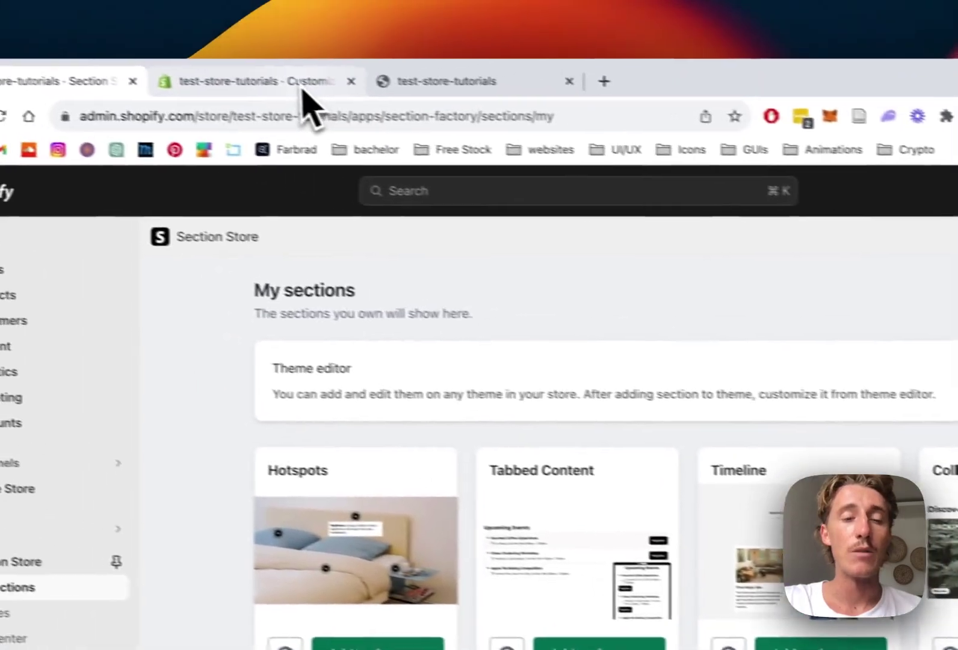
left_click(471, 107)
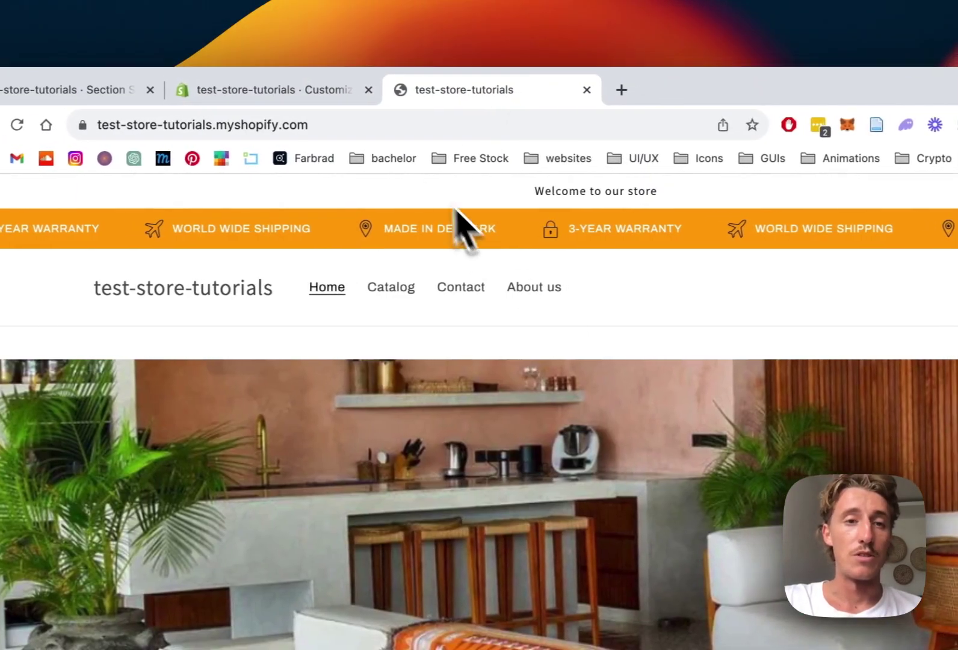
left_click(306, 96)
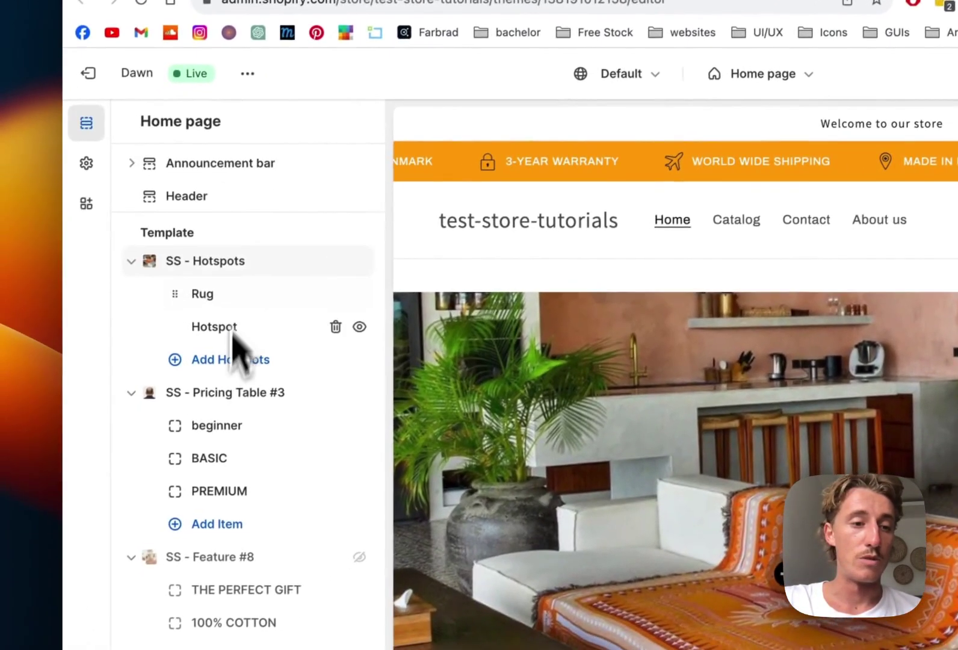
scroll(97, 542, "down", 3)
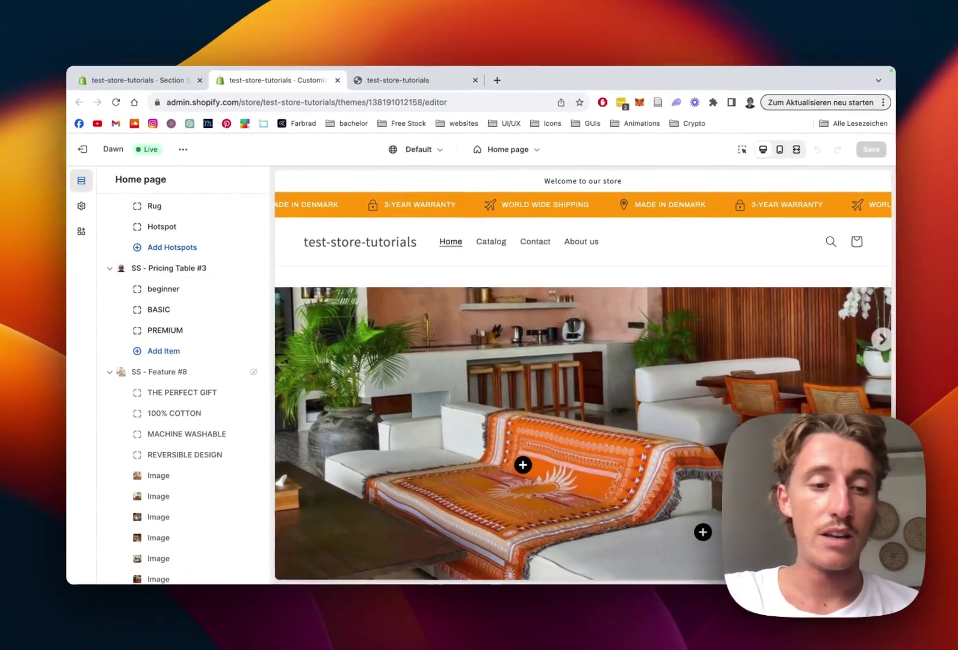
scroll(295, 370, "down", 5)
scroll(224, 346, "down", 5)
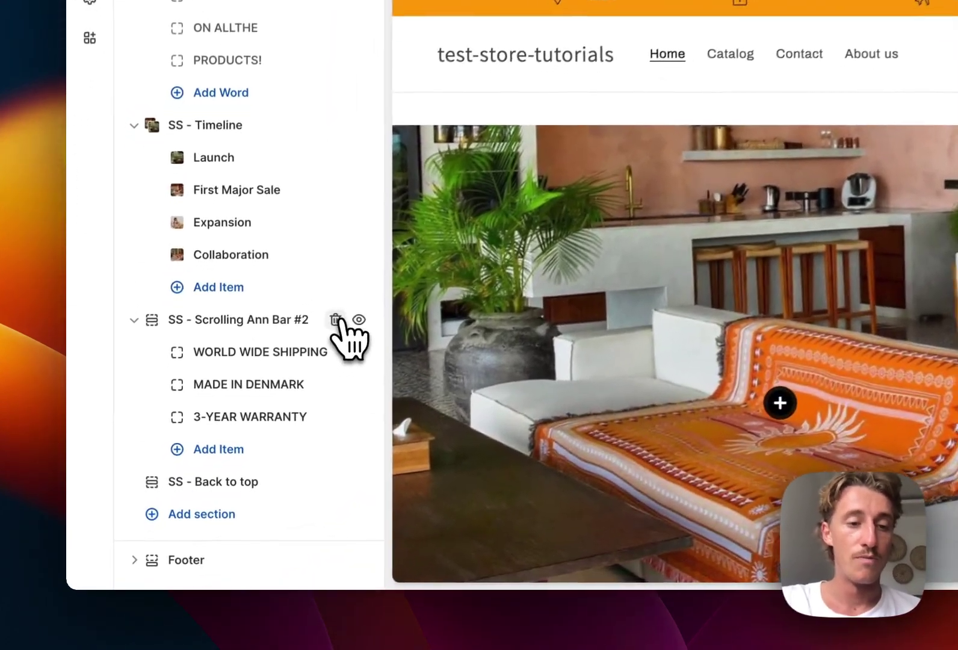
- Delete the old scrolling bar and add a new SS - Scrolling Announcement Bar #2 section
left_click(237, 410)
left_click(233, 515)
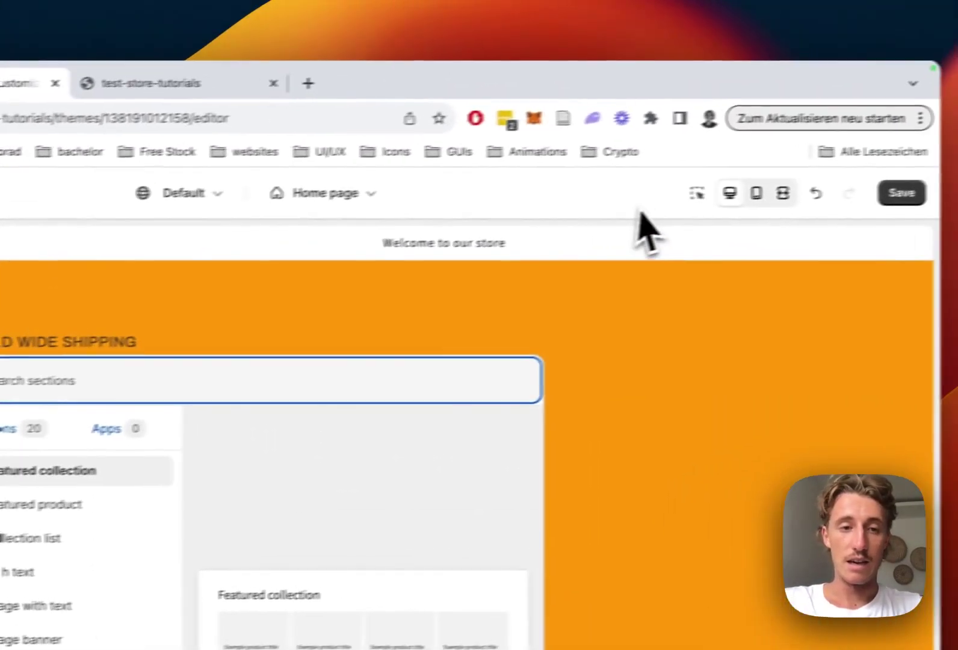
type("scroll")
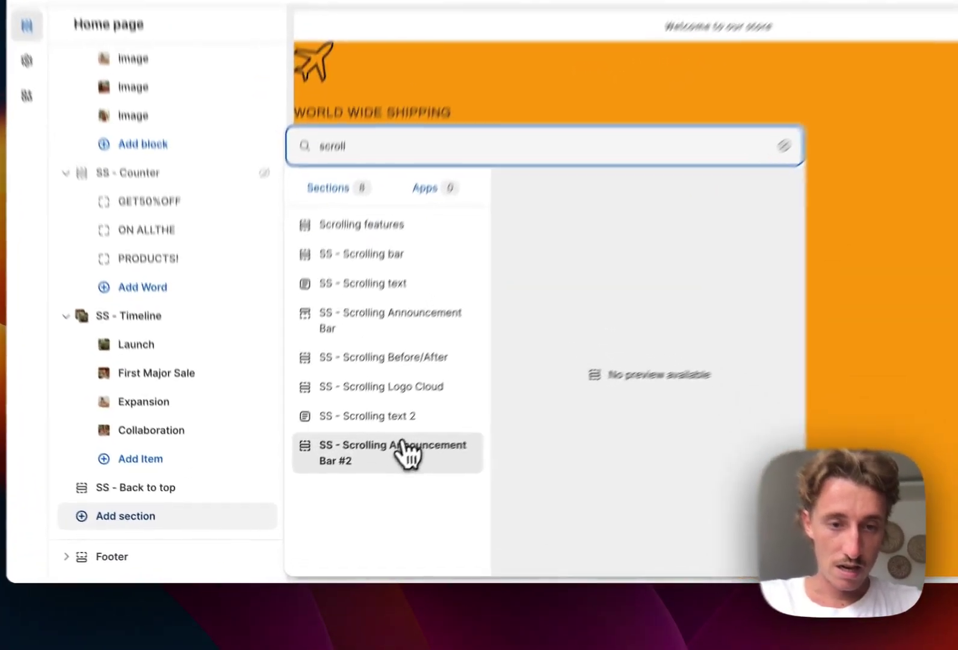
left_click(343, 488)
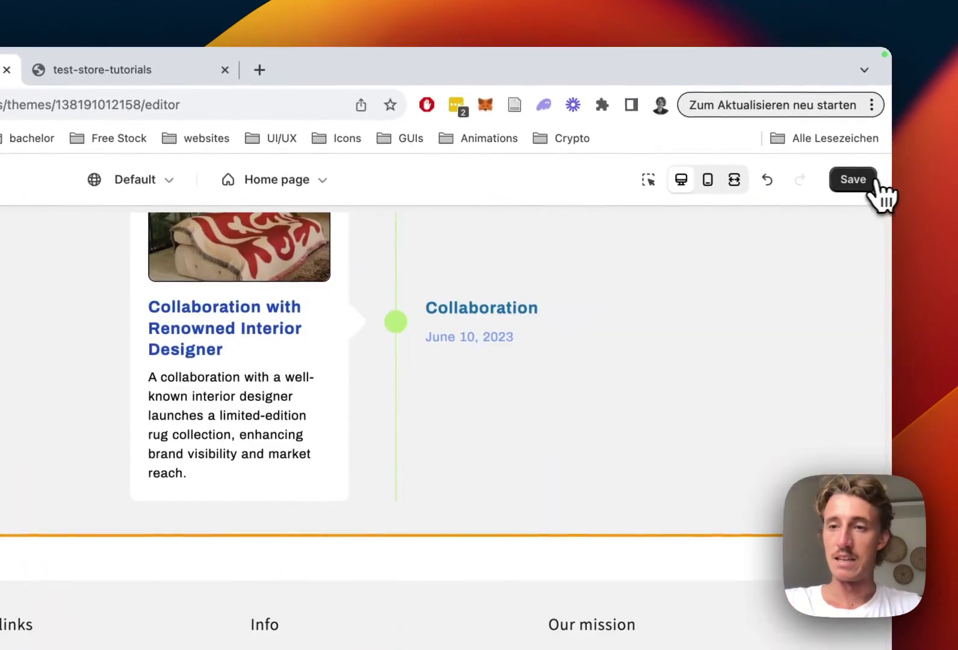
- Save the page and drag SS - Scrolling Ann Bar #2 to the top of the template
left_click(872, 165)
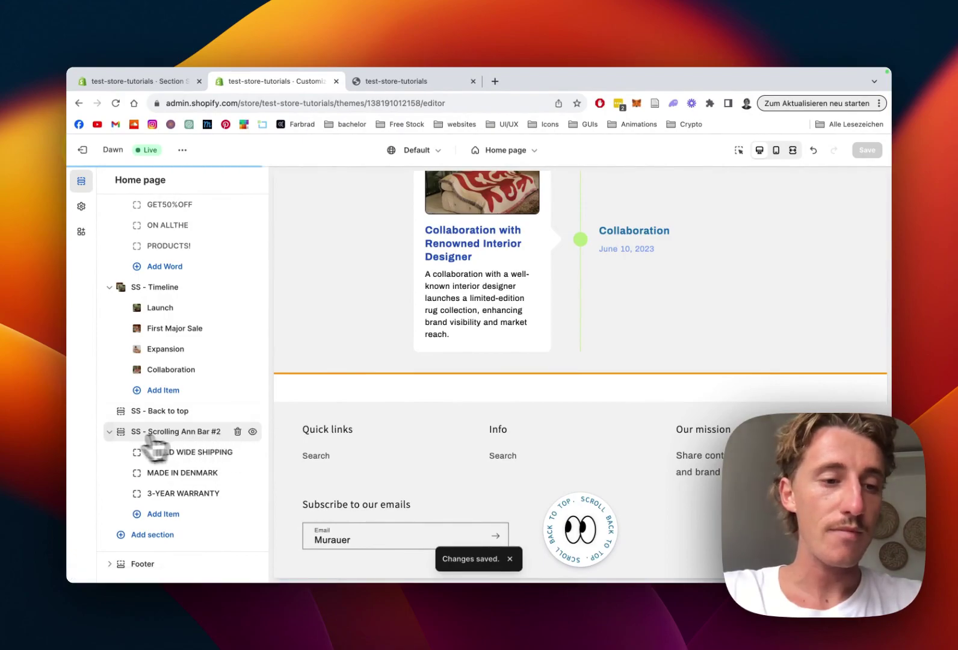
left_click_drag(128, 443, 154, 228)
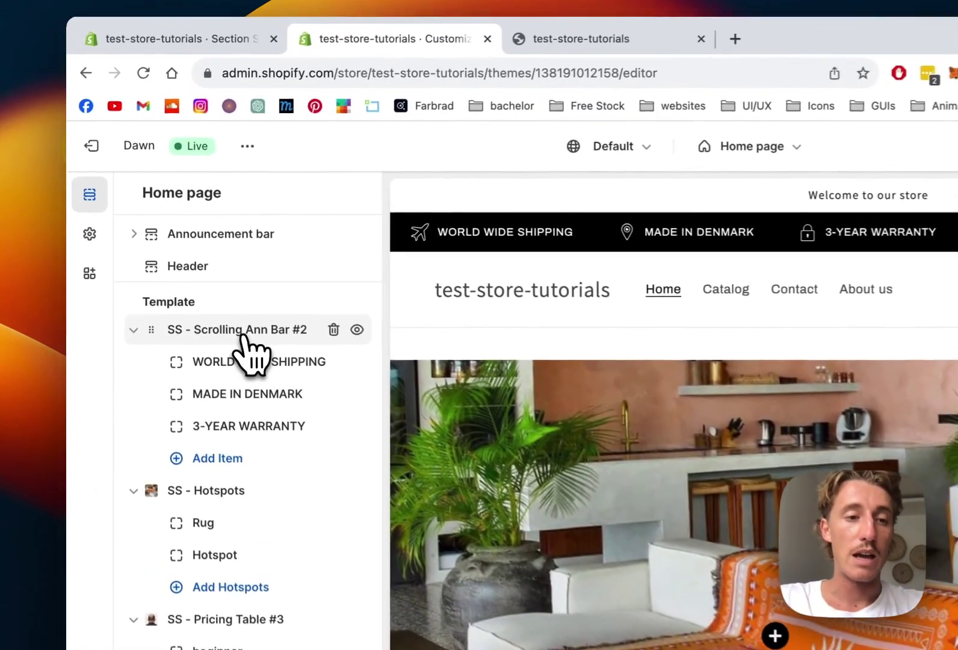
- Set the announcement bar's desktop gap to 72 px and animation speed to 80
left_click(192, 268)
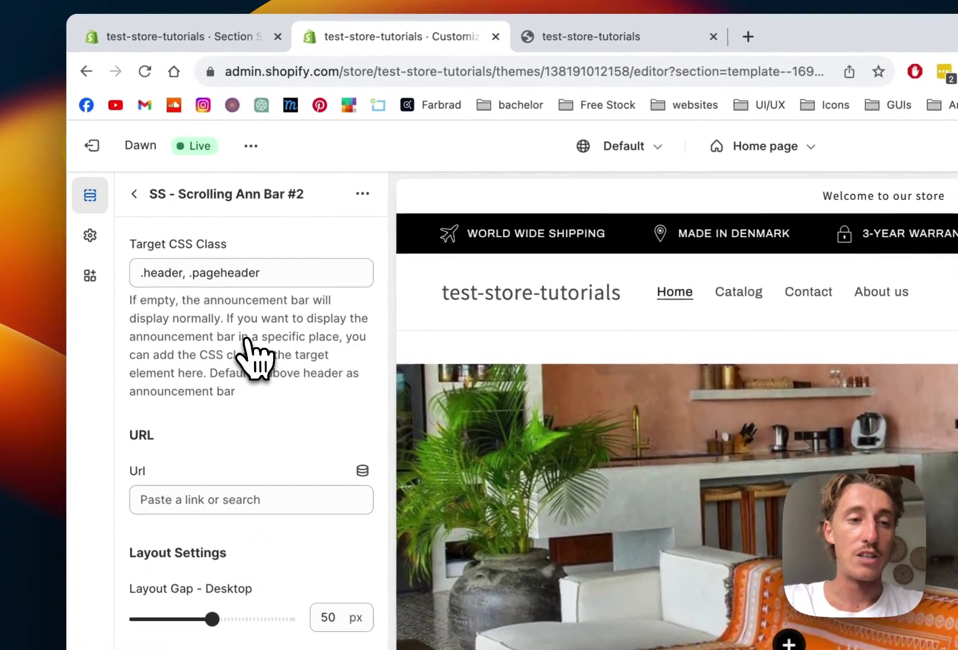
scroll(259, 326, "down", 1)
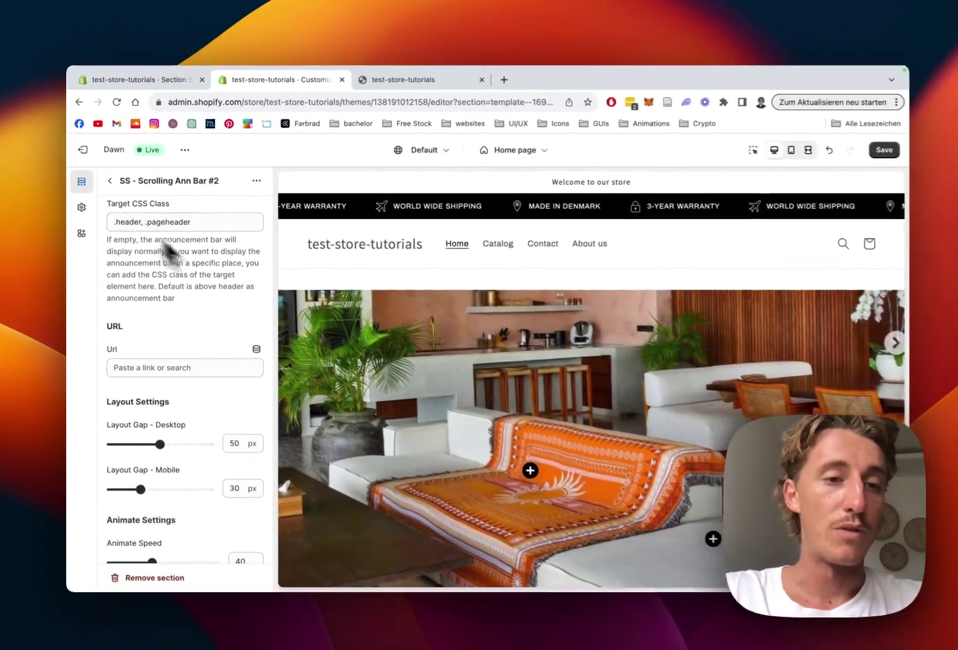
scroll(196, 286, "down", 2)
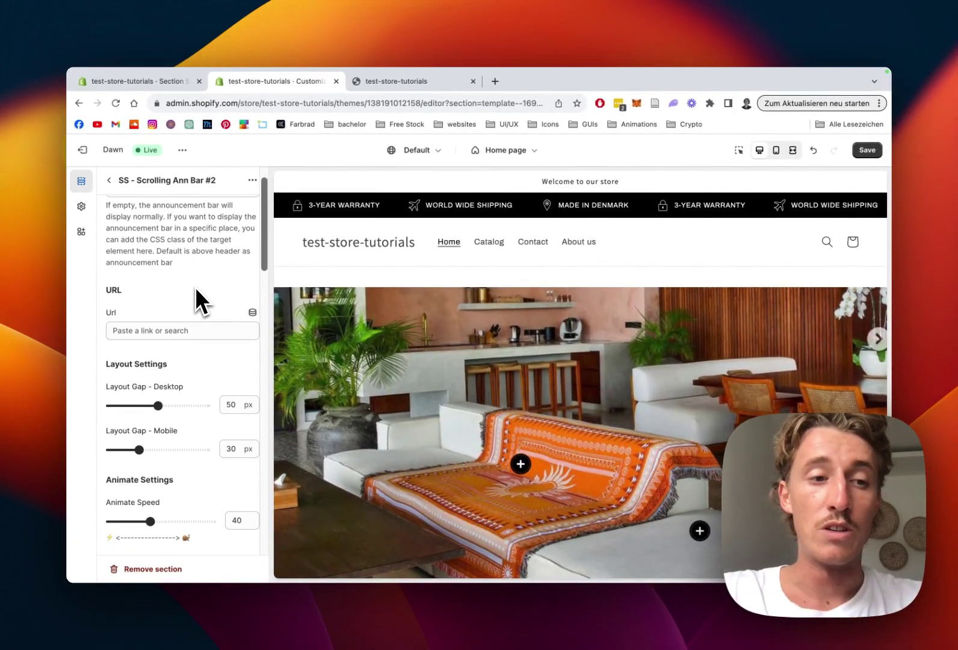
scroll(206, 264, "down", 3)
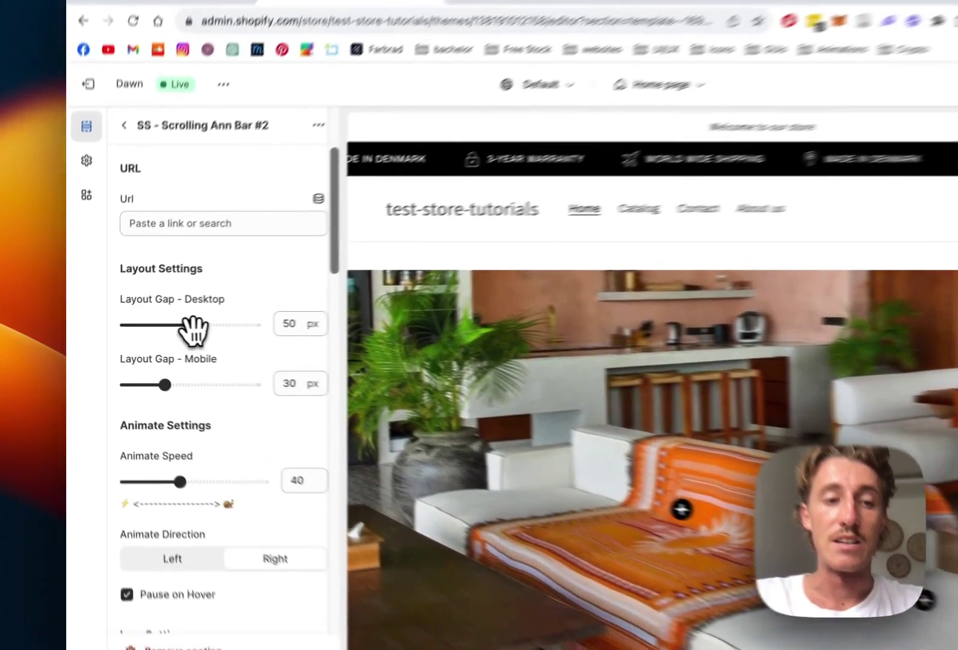
left_click_drag(184, 325, 217, 326)
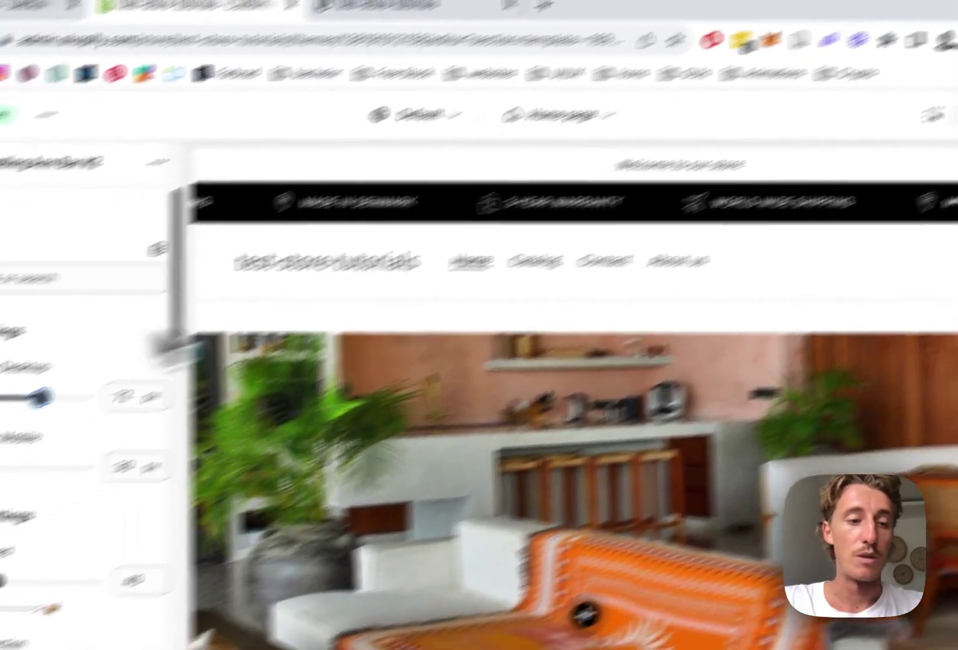
scroll(167, 315, "down", 3)
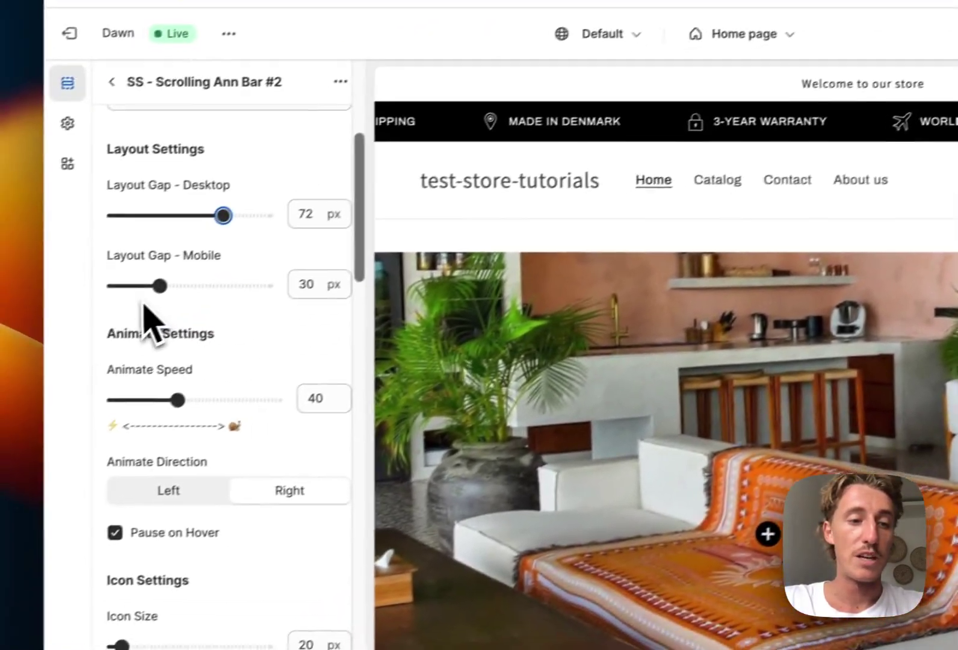
left_click_drag(199, 390, 265, 391)
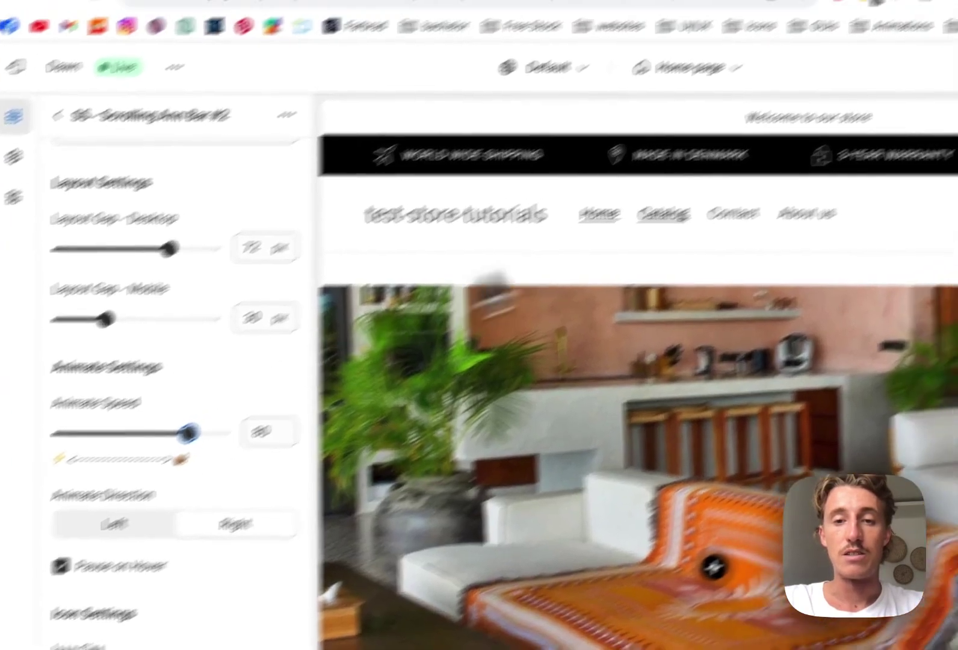
- Set the icon size to 26 px and the text size to 16 px
scroll(253, 391, "down", 3)
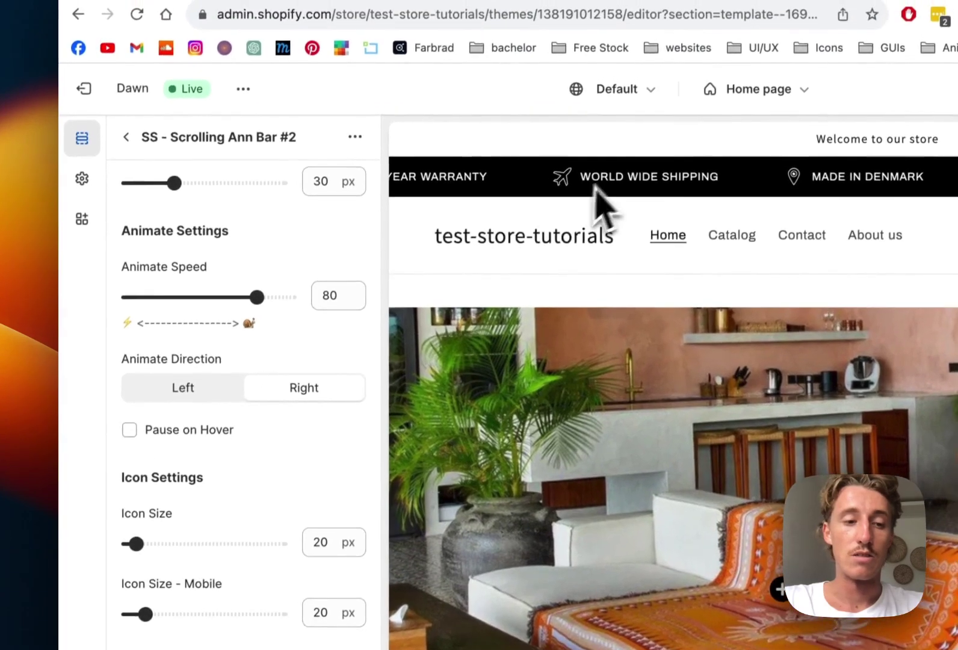
scroll(247, 394, "down", 3)
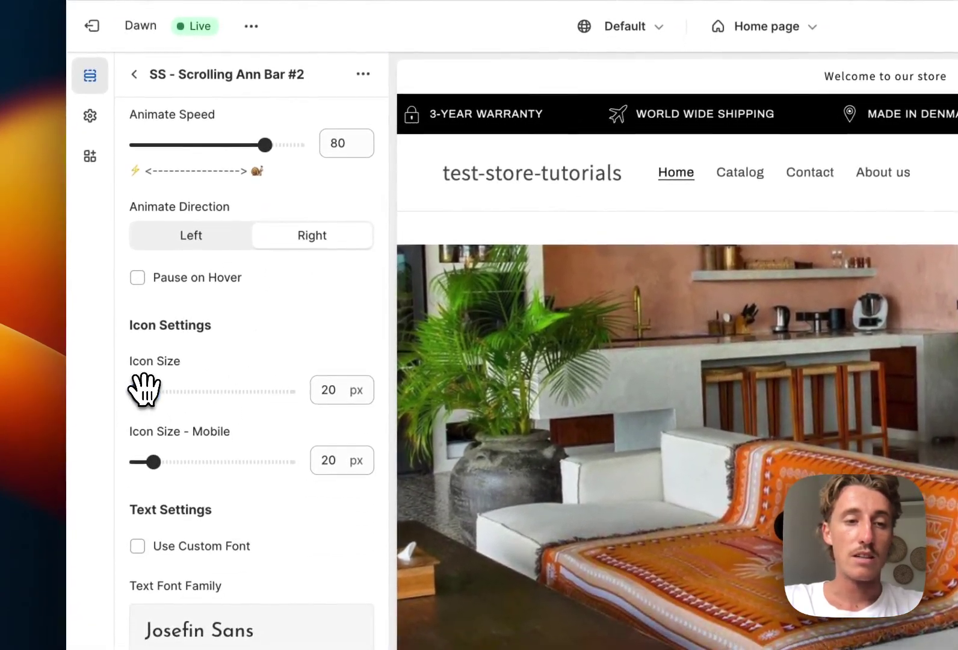
left_click_drag(140, 424, 144, 424)
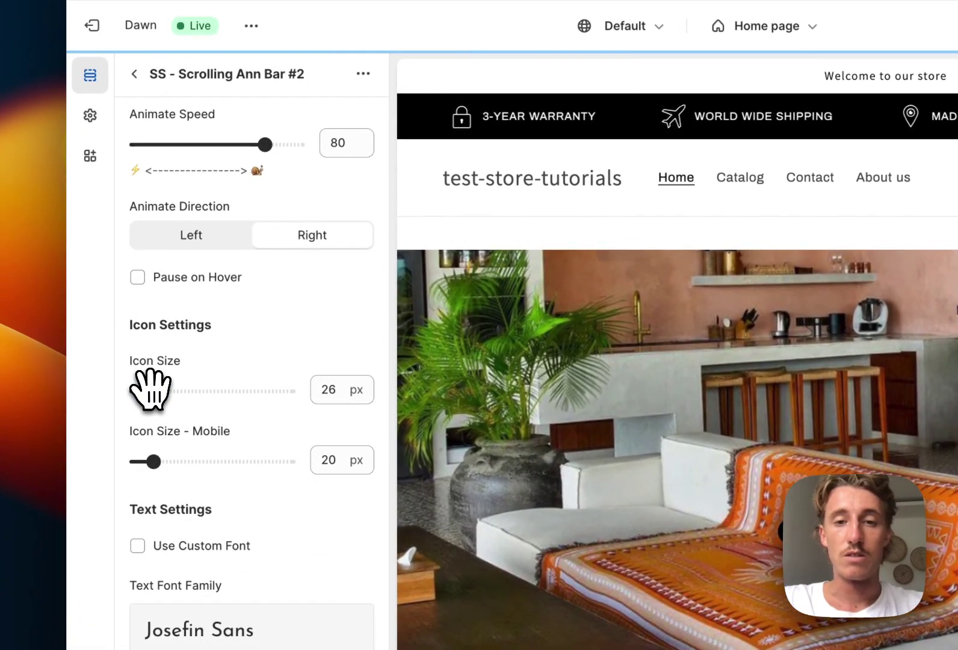
scroll(250, 353, "down", 6)
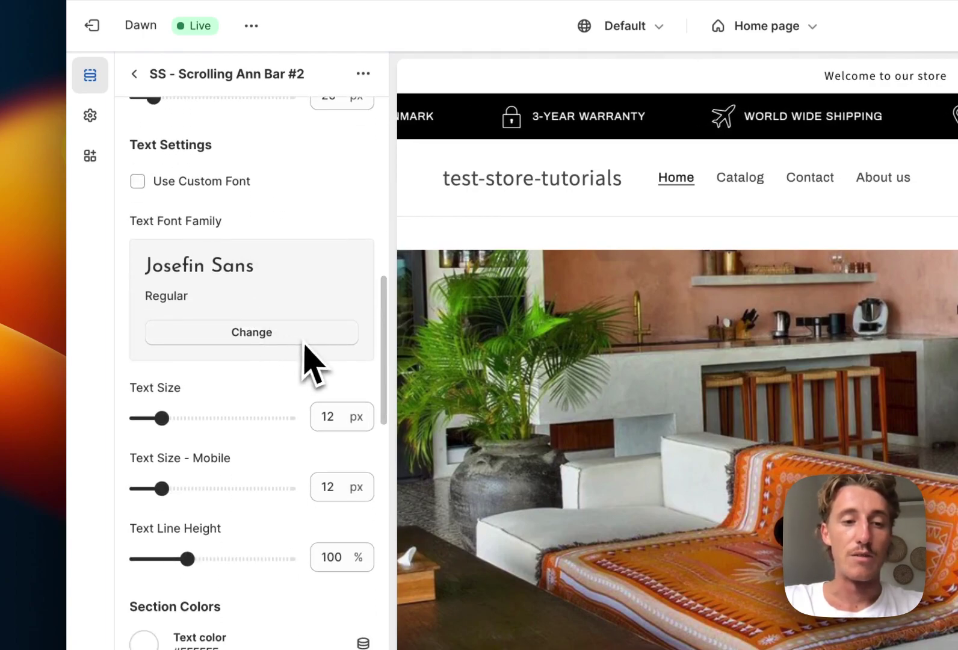
scroll(307, 351, "down", 2)
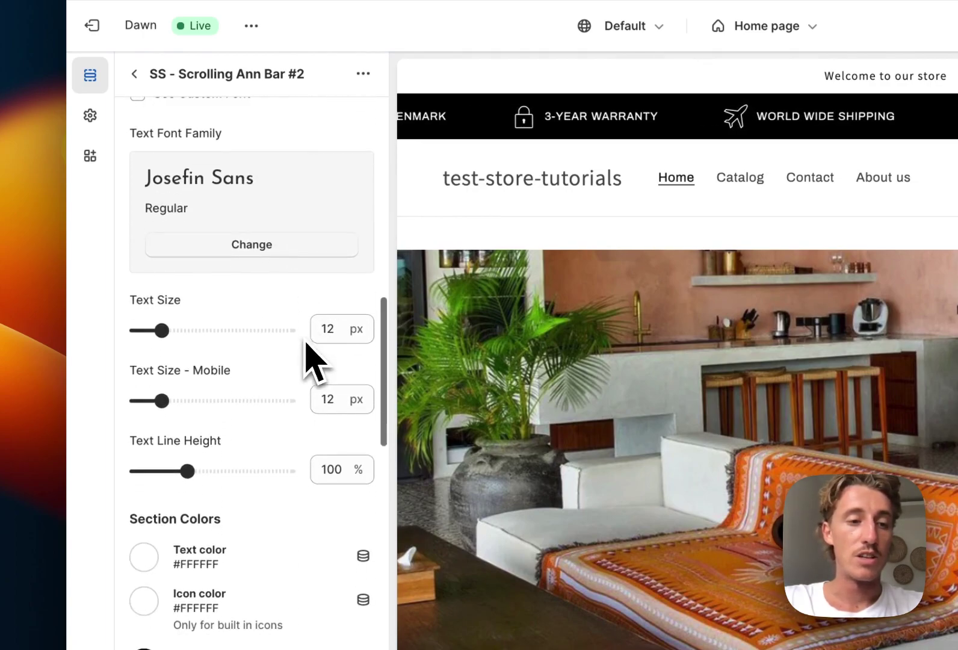
left_click(169, 329)
scroll(261, 263, "down", 4)
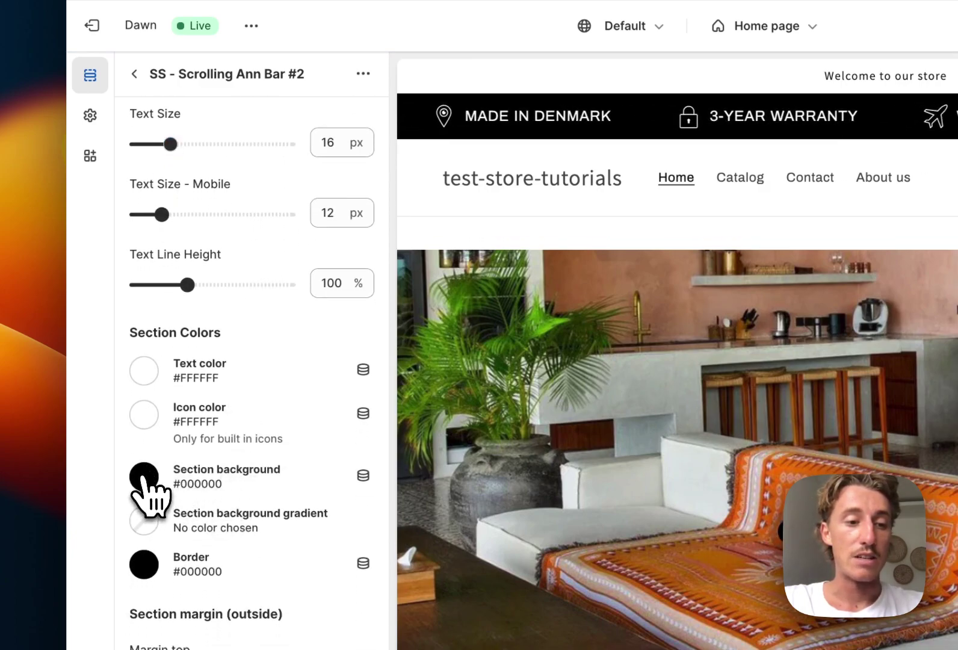
- Make the announcement bar's background orange #FFA206
left_click(144, 475)
left_click(238, 430)
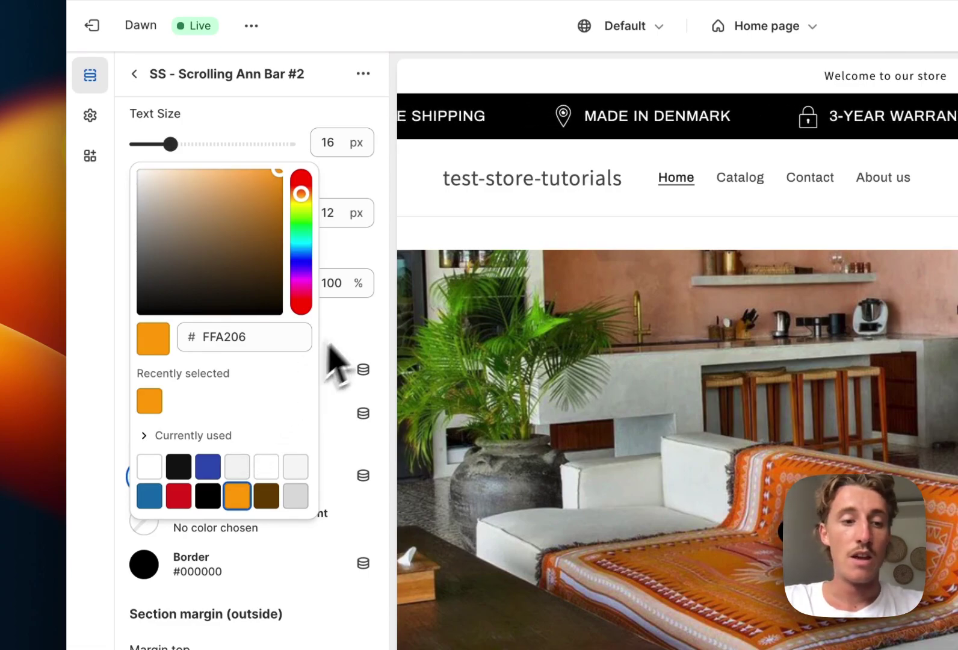
left_click(386, 342)
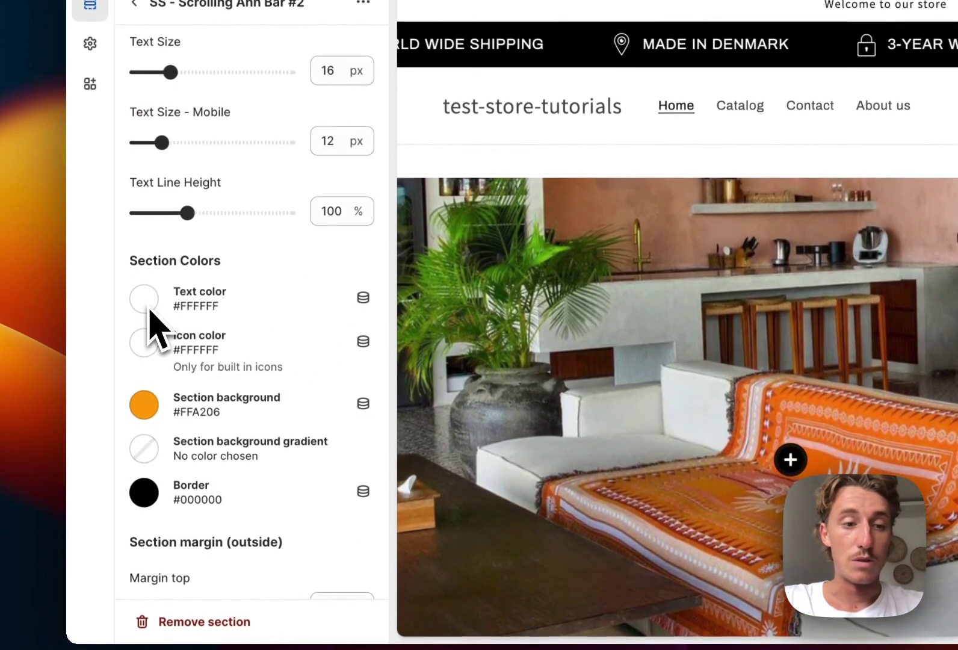
- Set the icon colour to black #121212 and save the theme
left_click(146, 346)
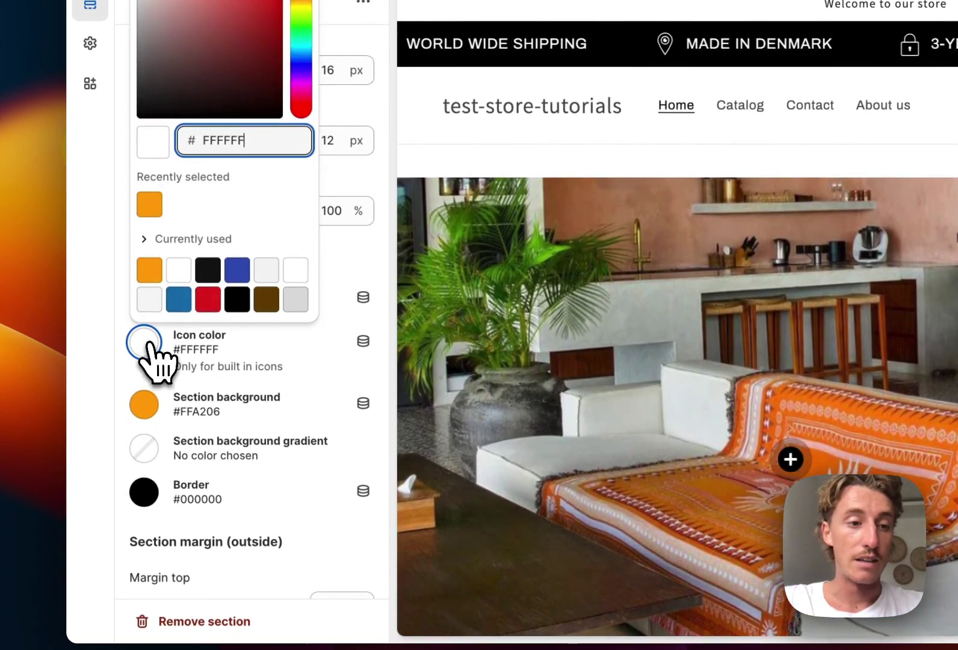
left_click(208, 271)
left_click(378, 256)
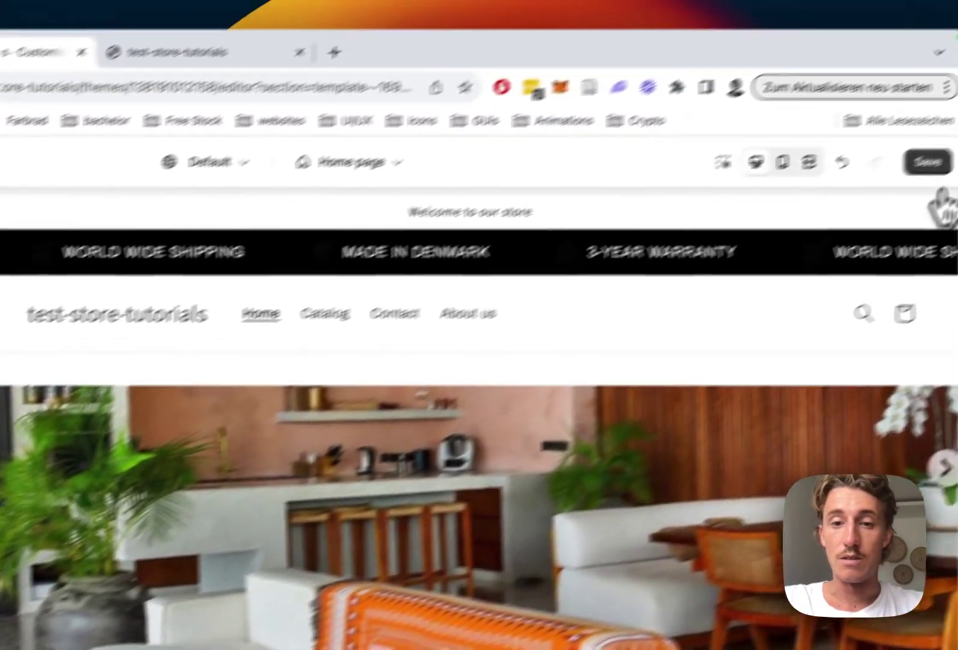
left_click(927, 162)
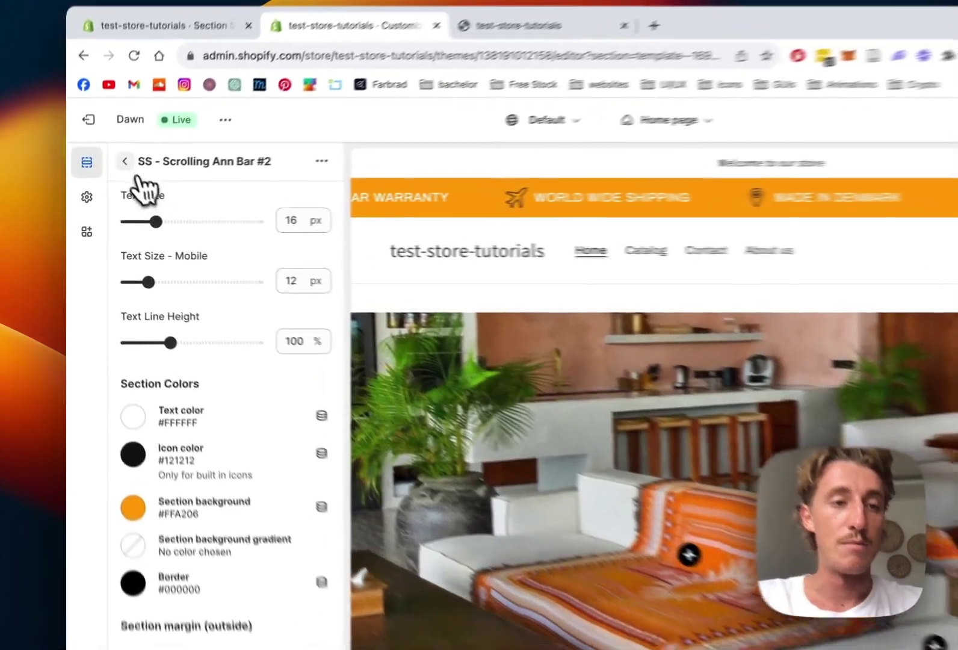
- Give the WORLD WIDE SHIPPING item a Truck icon and the text 'SHIPPING FREE FROM 100€'
left_click(108, 180)
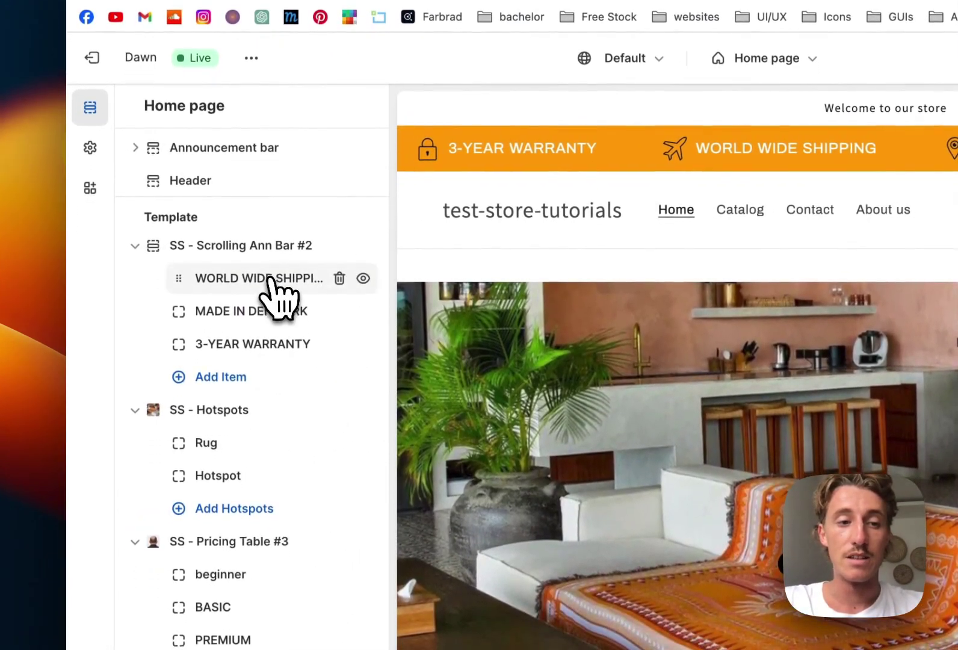
left_click(271, 321)
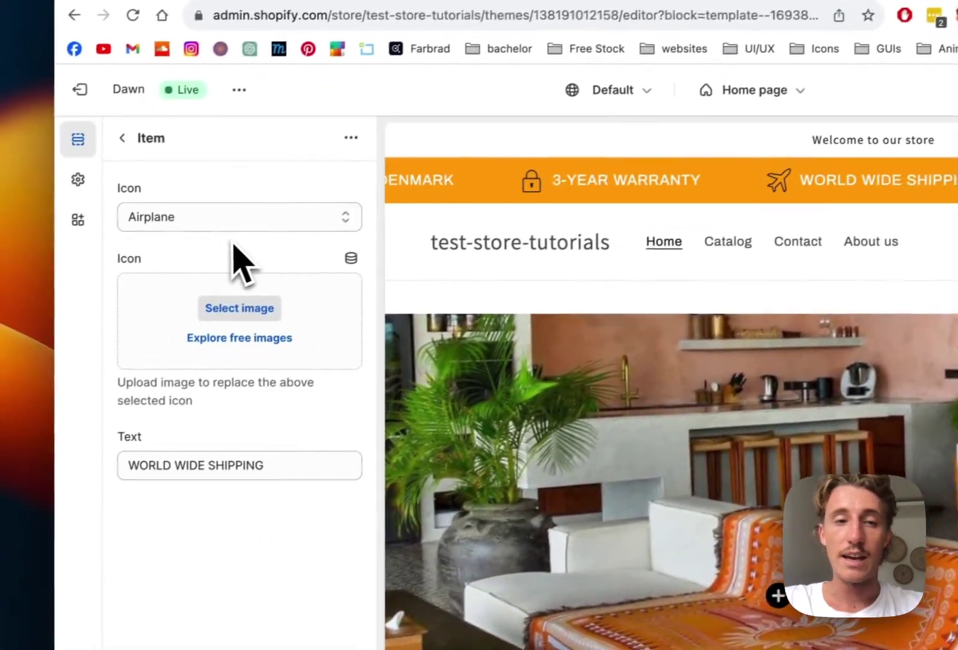
left_click(220, 219)
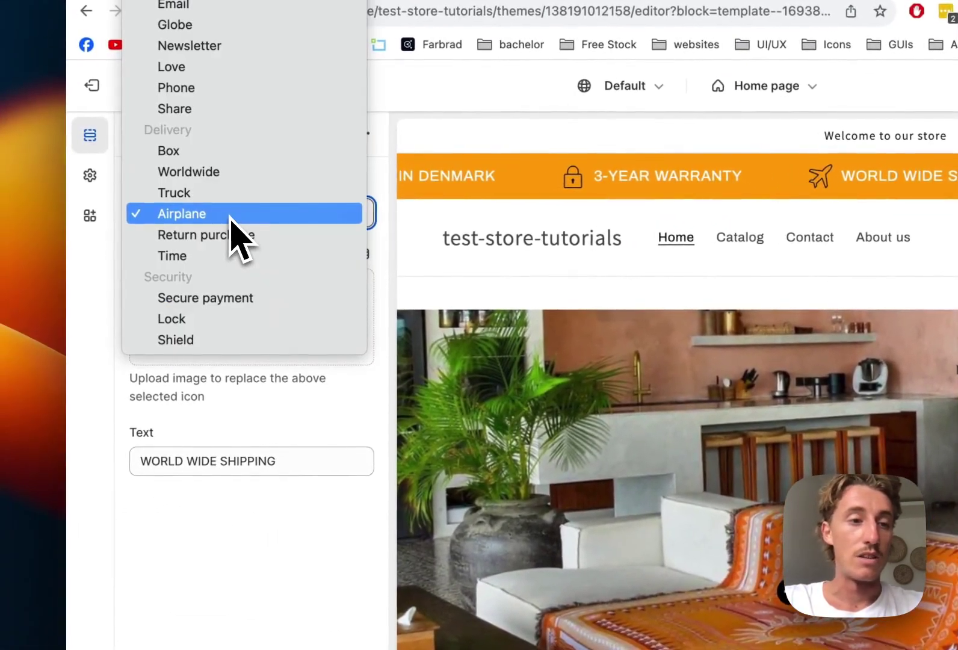
key("Escape")
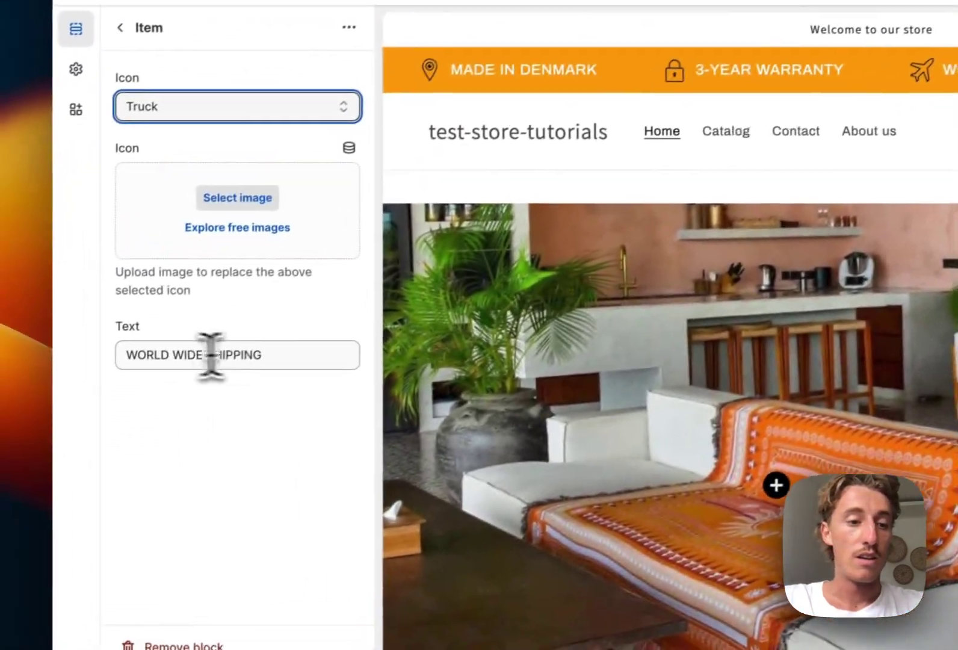
triple_click(211, 355)
key("BackSpace")
mouse_move(69, 361)
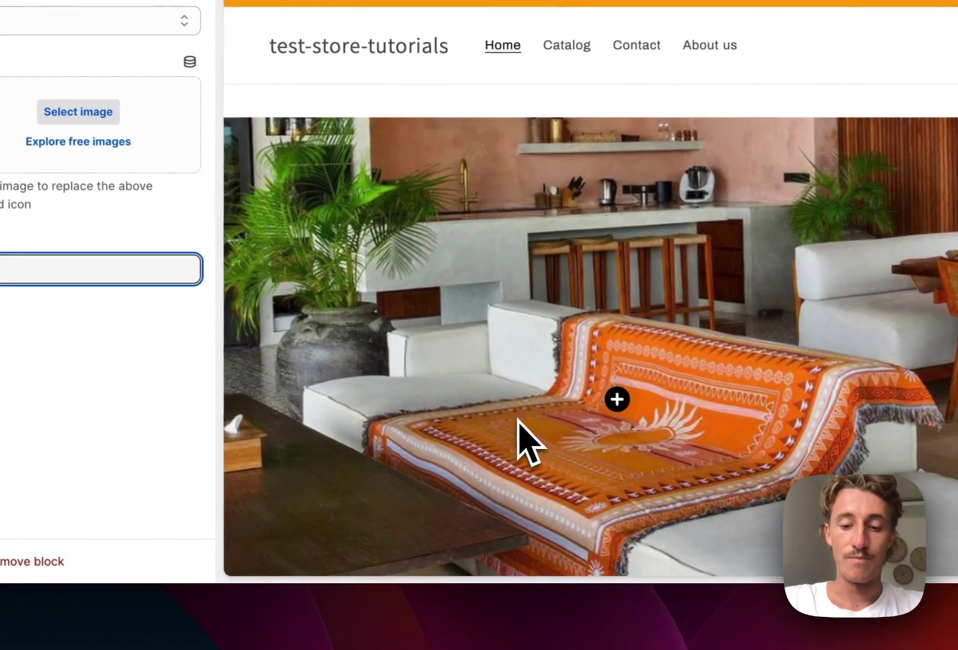
type("SH")
type("IPP")
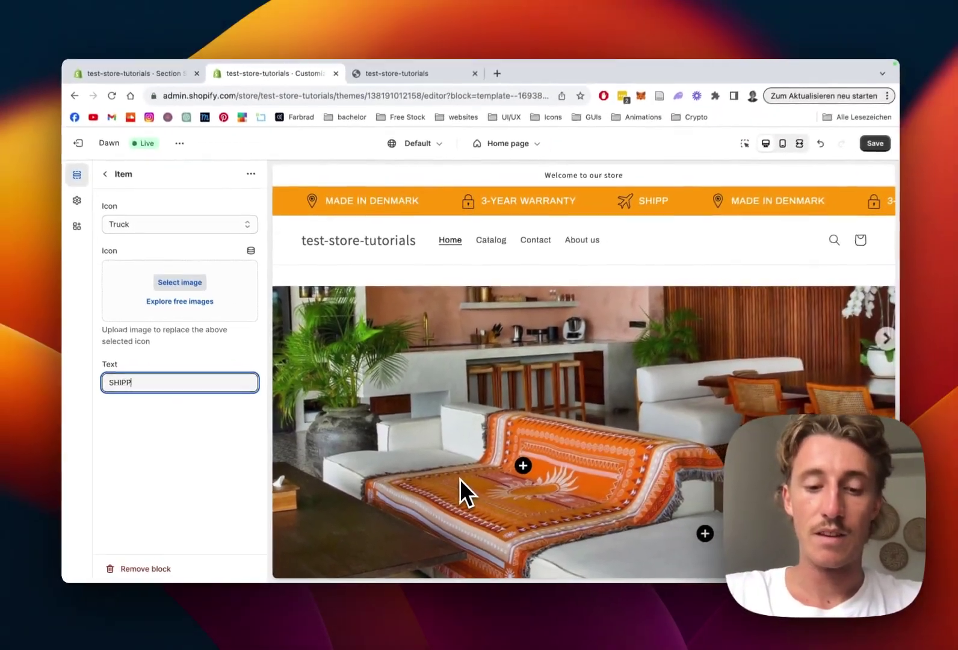
type("ING FREE FROM ")
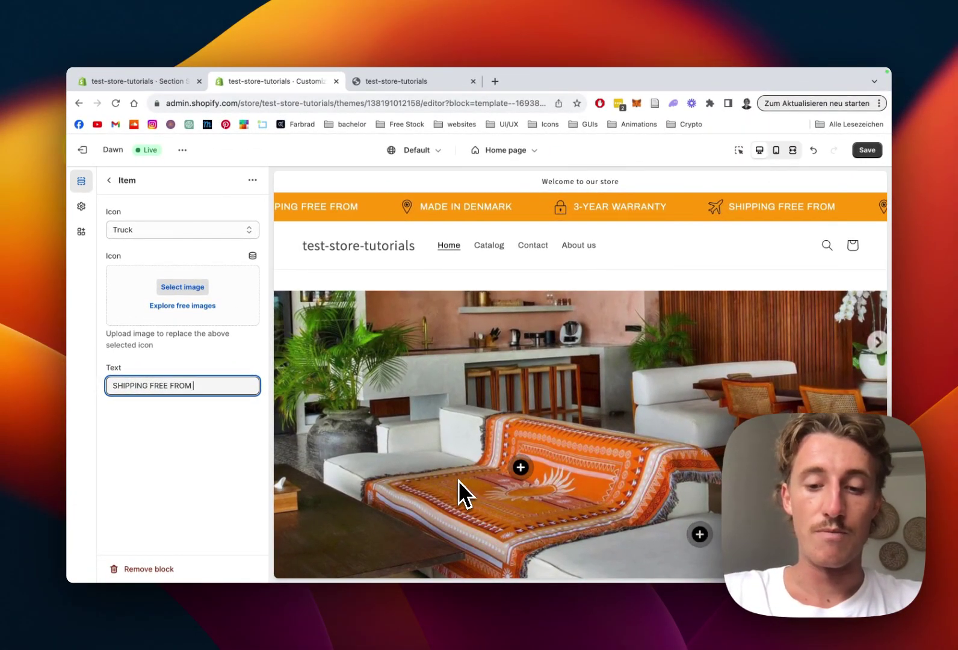
type("100€")
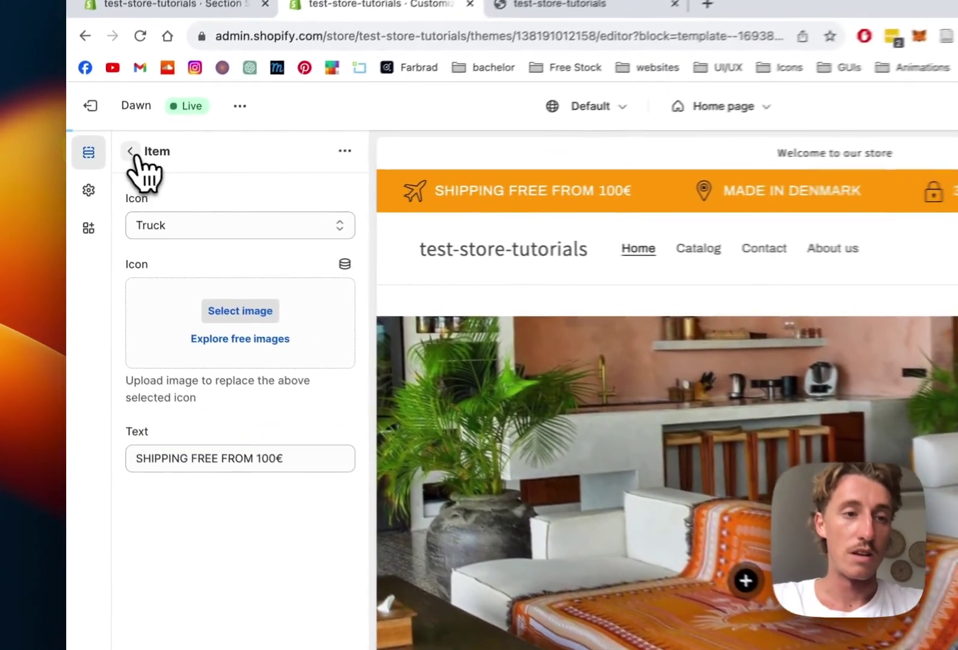
- Change the MADE IN DENMARK item to read MADE IN ENGLAND, keeping its geo pin icon
left_click(109, 180)
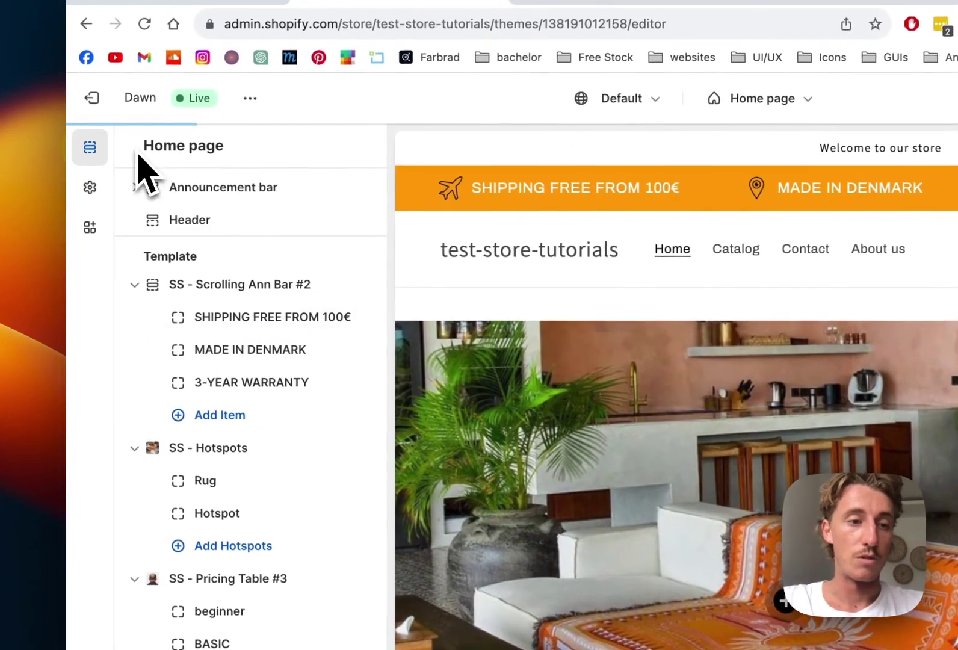
left_click(252, 352)
left_click(235, 455)
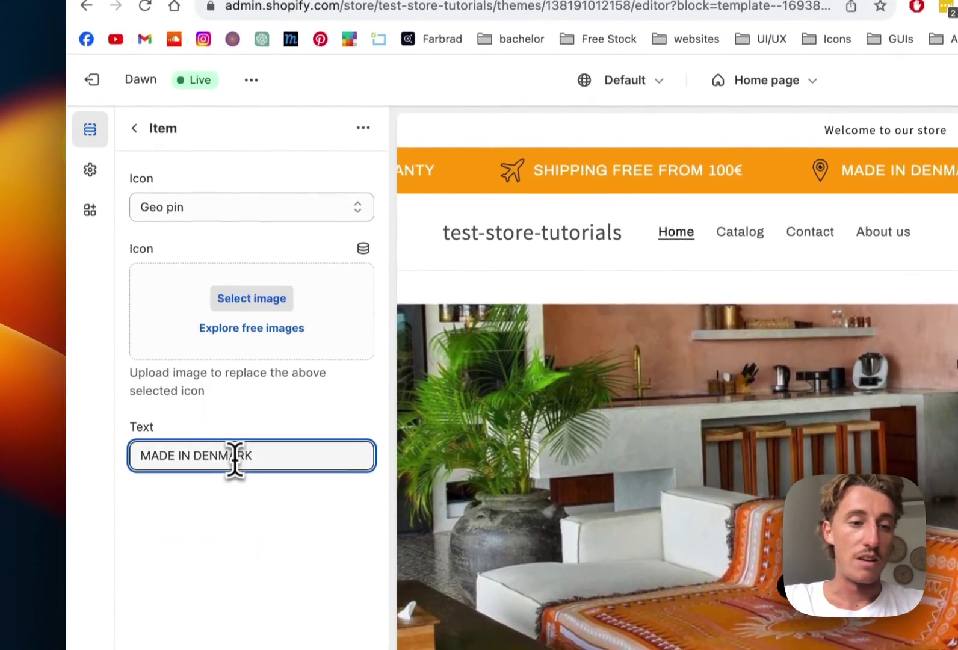
double_click(236, 451)
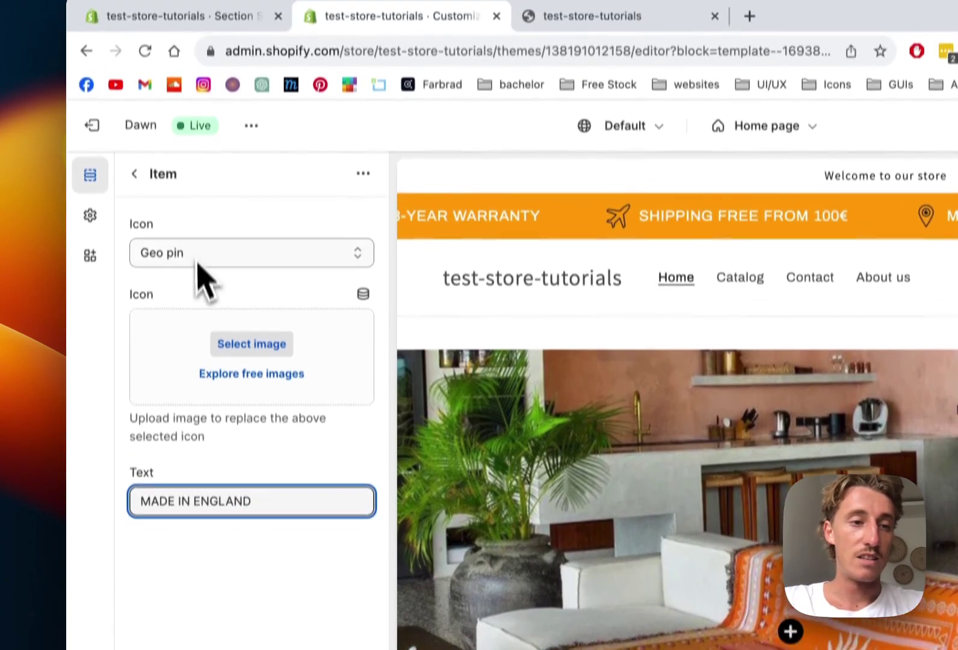
left_click(203, 208)
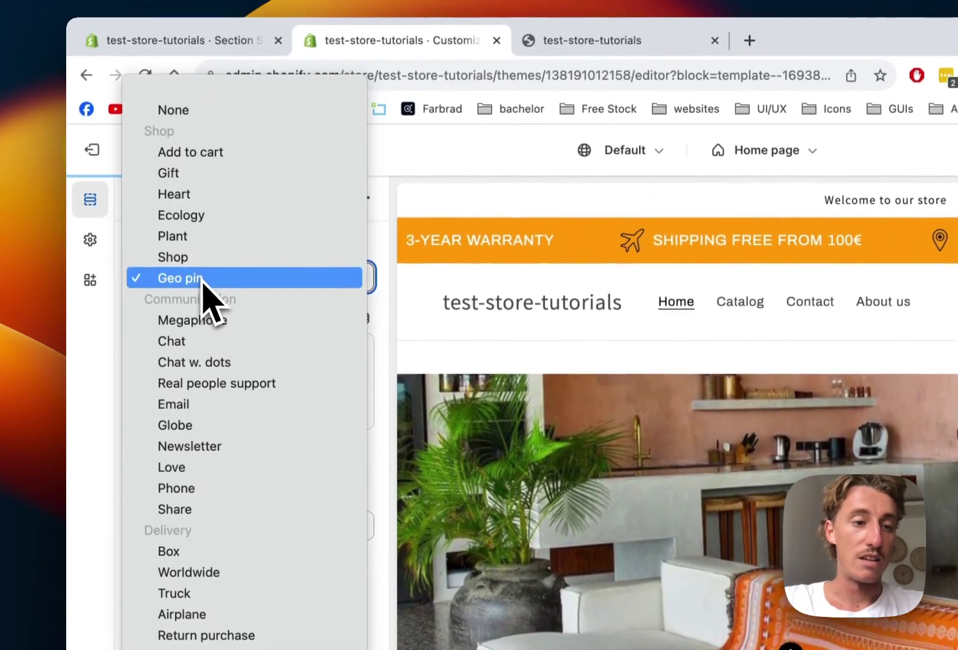
left_click(208, 211)
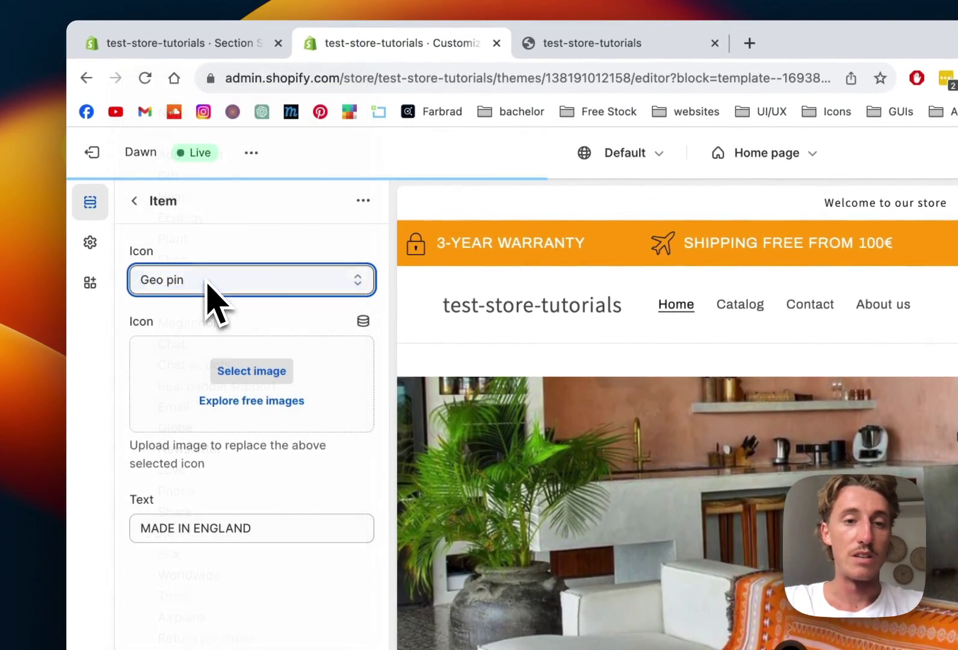
- Give the 3-YEAR WARRANTY item a Chat icon and the text 'ALL TIME CUSTOMER SUPPORT'
left_click(132, 201)
left_click(259, 355)
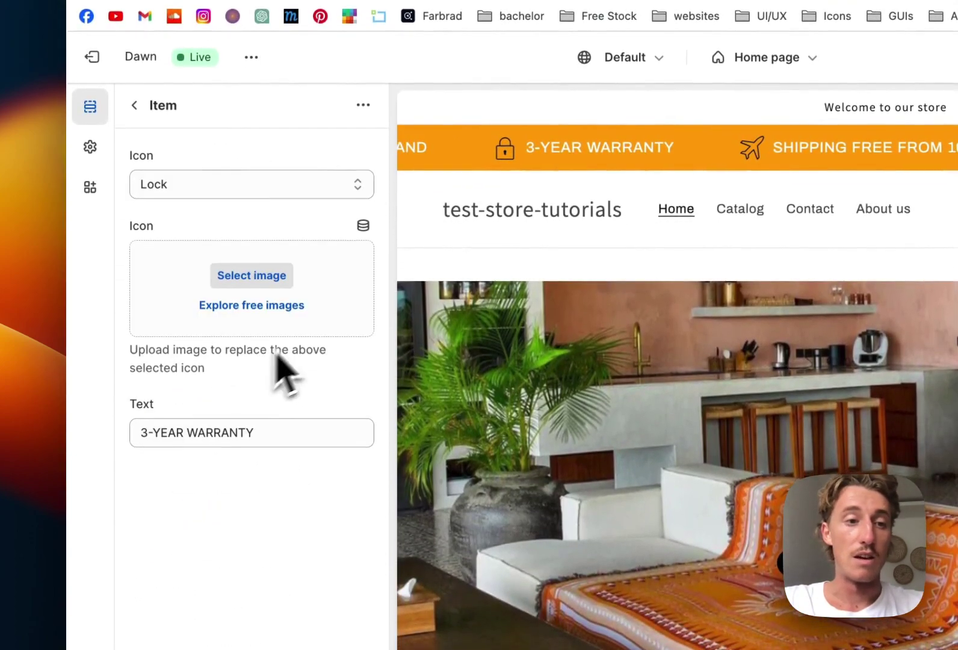
left_click(301, 184)
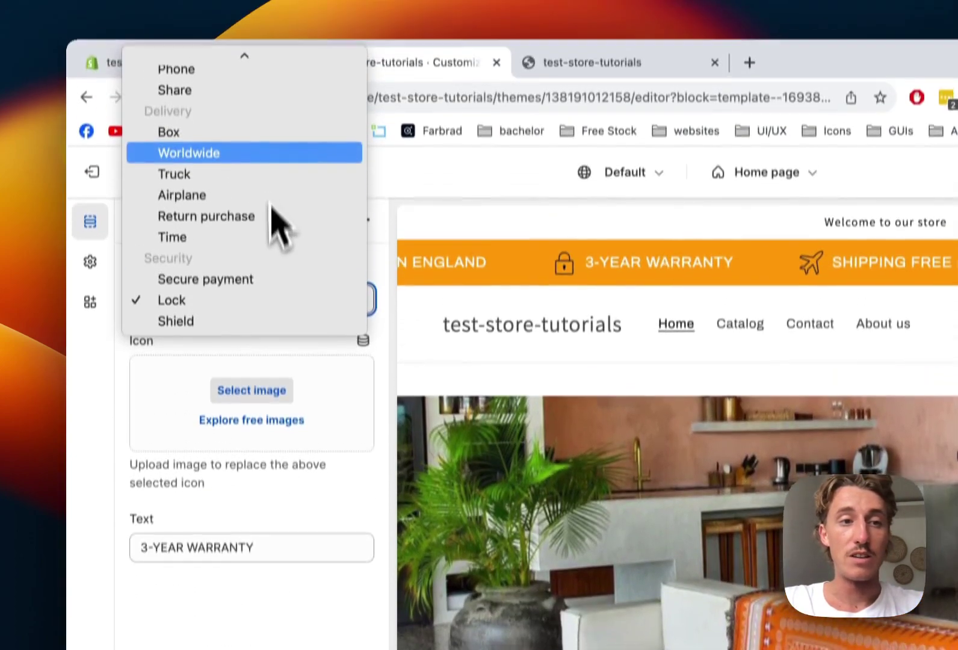
scroll(271, 66, "up", 5)
scroll(263, 134, "up", 1)
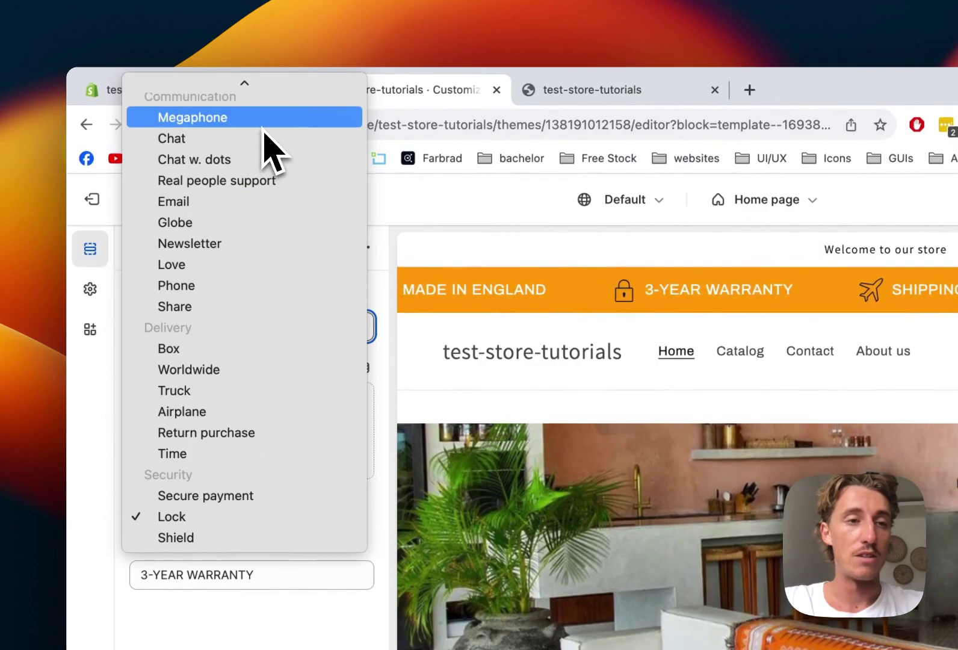
key("Escape")
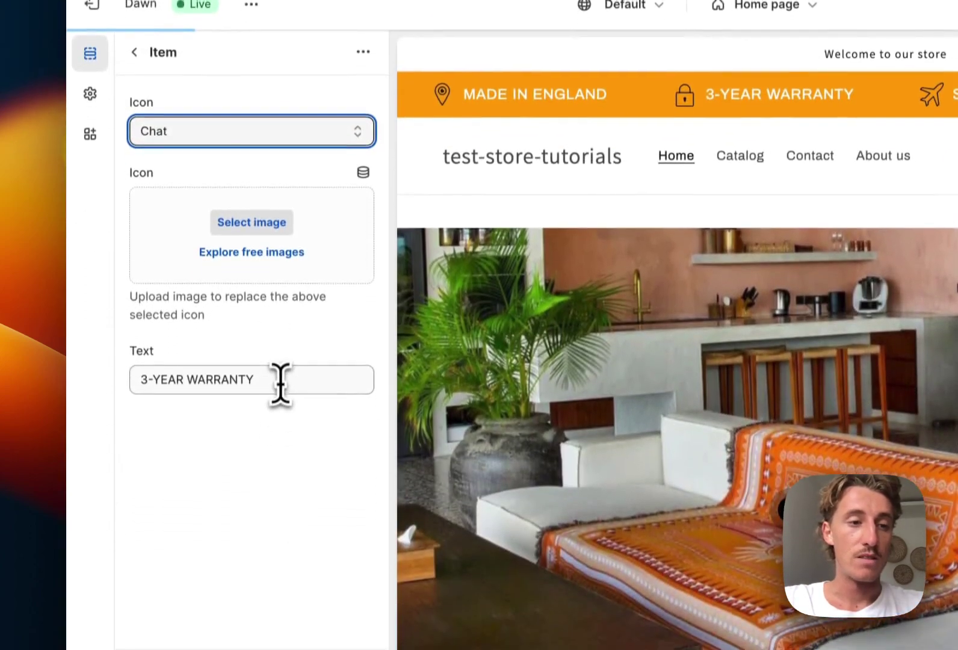
left_click_drag(281, 473, 144, 473)
type("ALL TIME CUSTOMER SUPP")
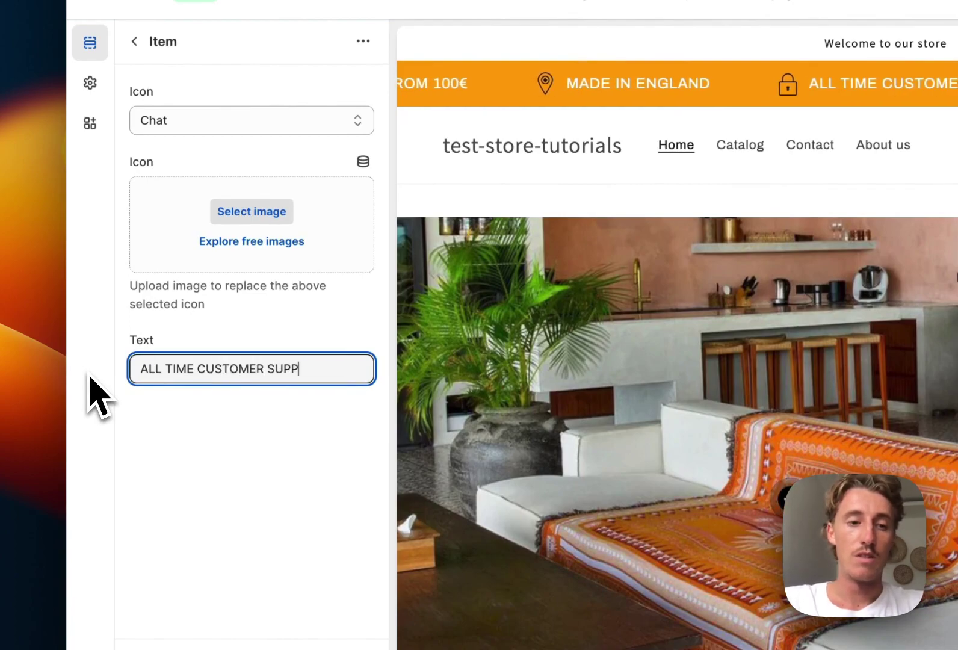
- Confirm the 'ALL TIME CUSTOMER SUPPORT' text, then reload the live storefront to view the orange bar
left_click(292, 421)
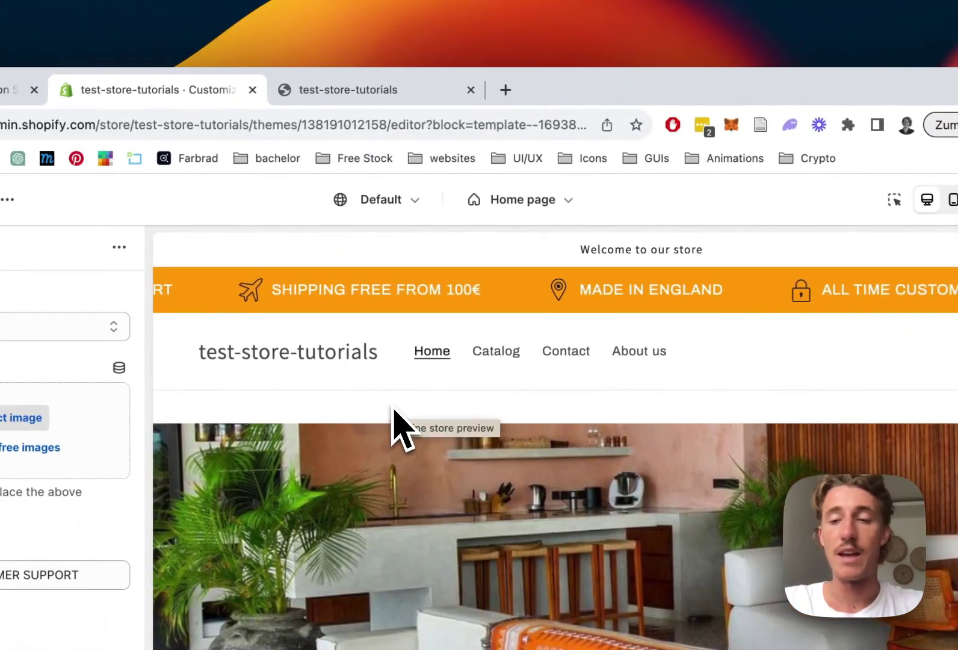
left_click(373, 92)
key("super+r")
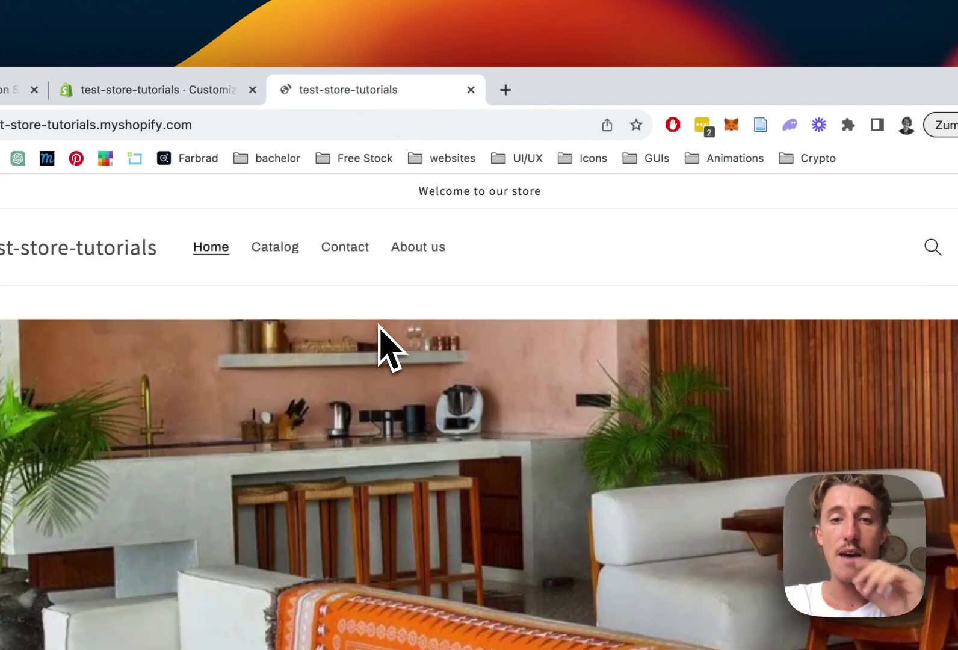